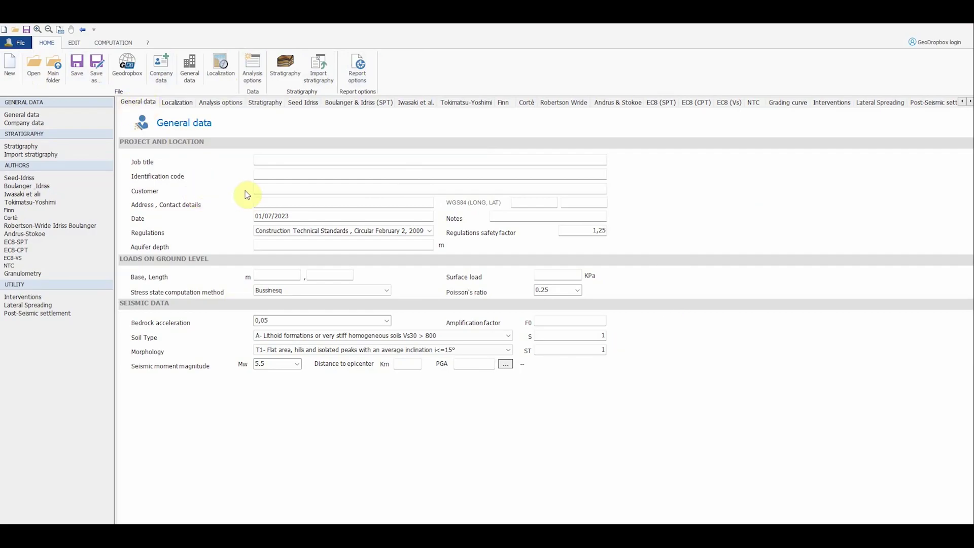
- Choose Eurocode 8 regulations, enter a 1 m aquifer depth, and keep Bussinesq stress computation
left_click(429, 231)
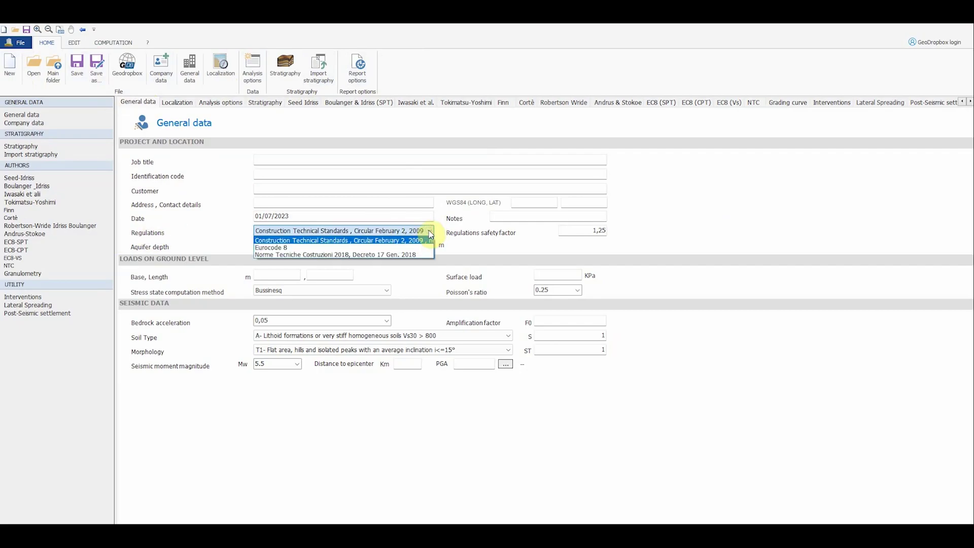
left_click(279, 248)
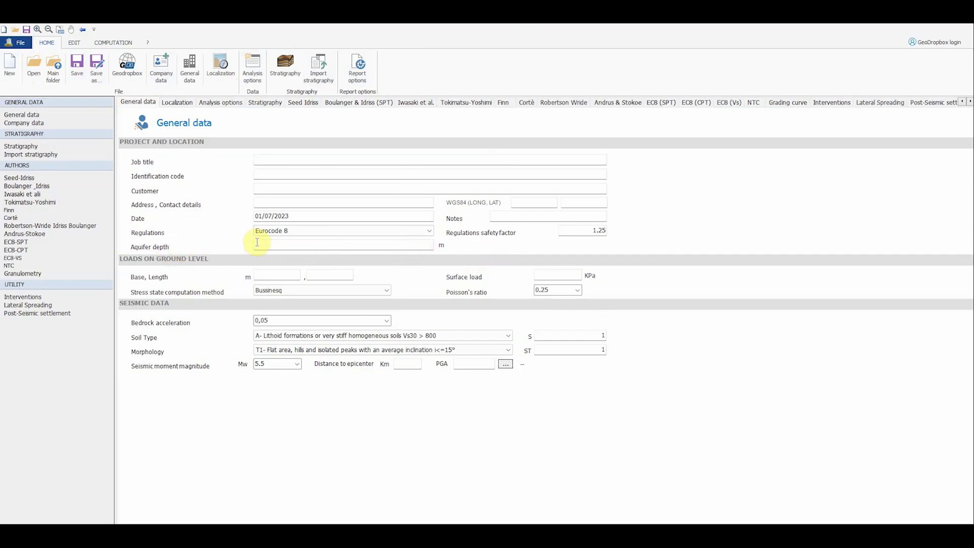
left_click(398, 242)
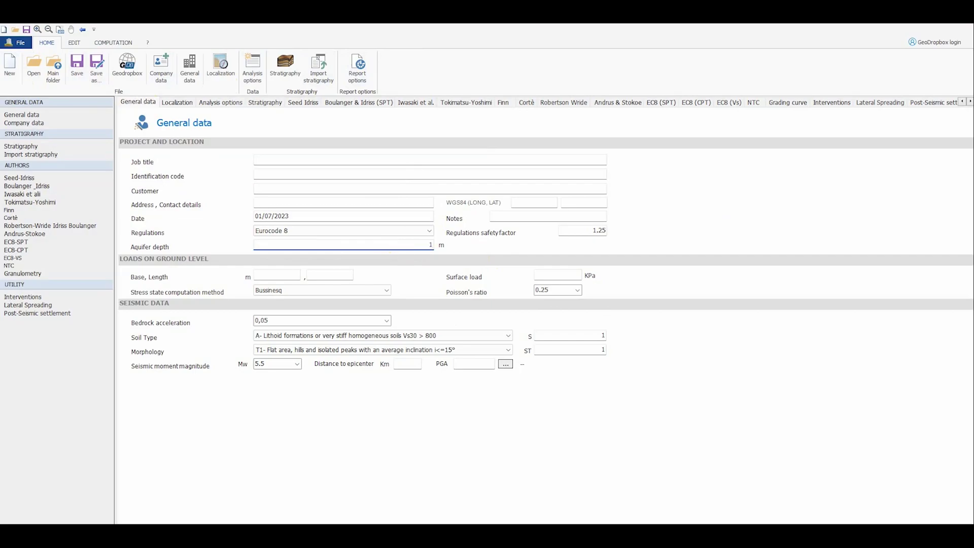
type("1")
left_click(298, 293)
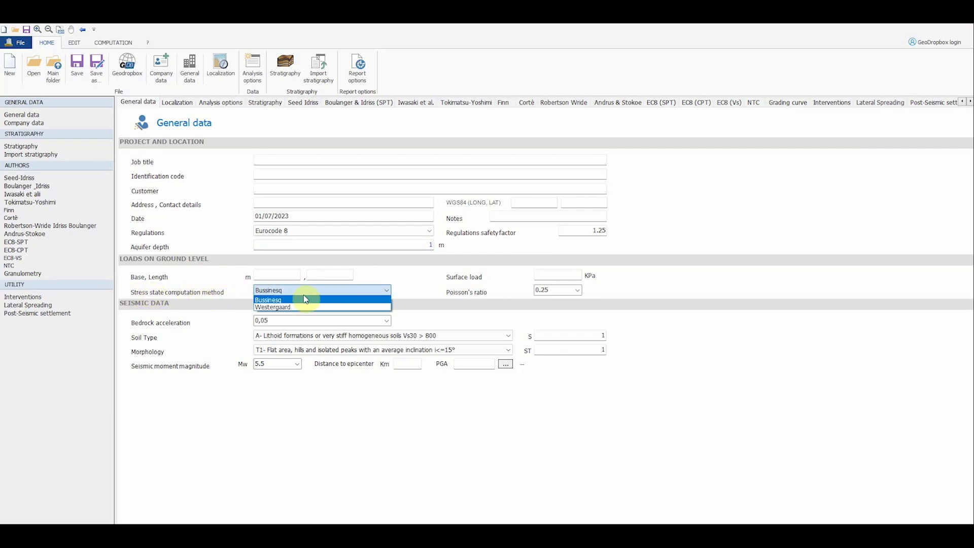
left_click(223, 299)
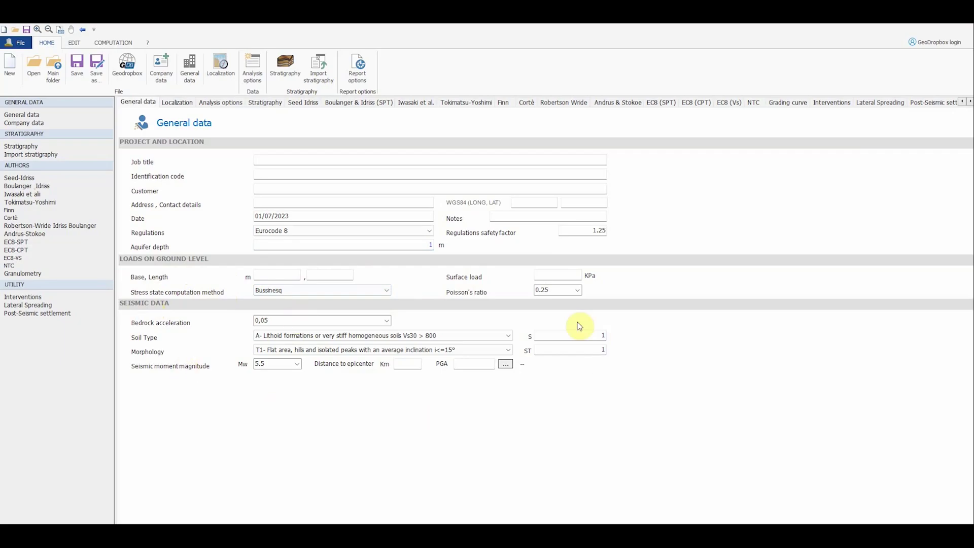
- Set bedrock acceleration 0,15, soil type C (sands and gravels) and morphology T1
left_click(320, 321)
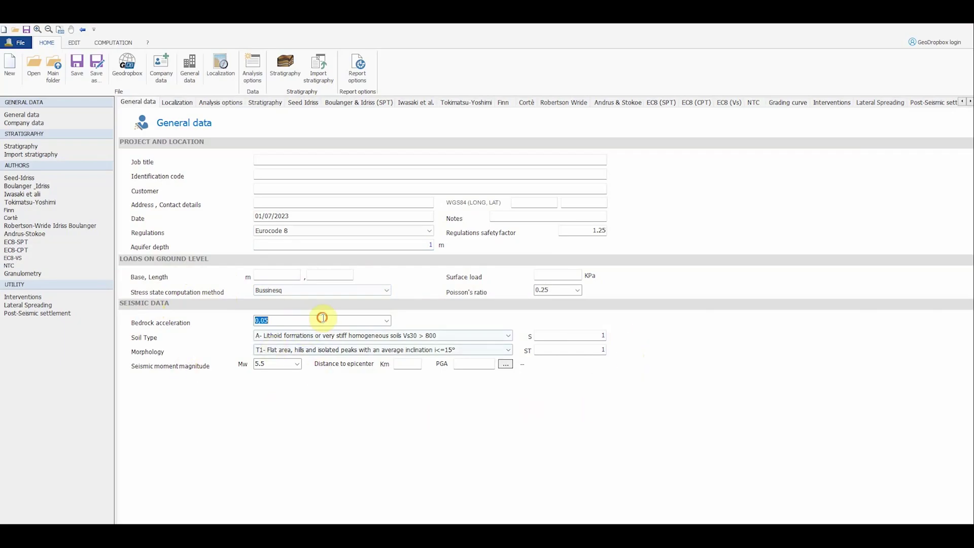
left_click(386, 320)
left_click(319, 338)
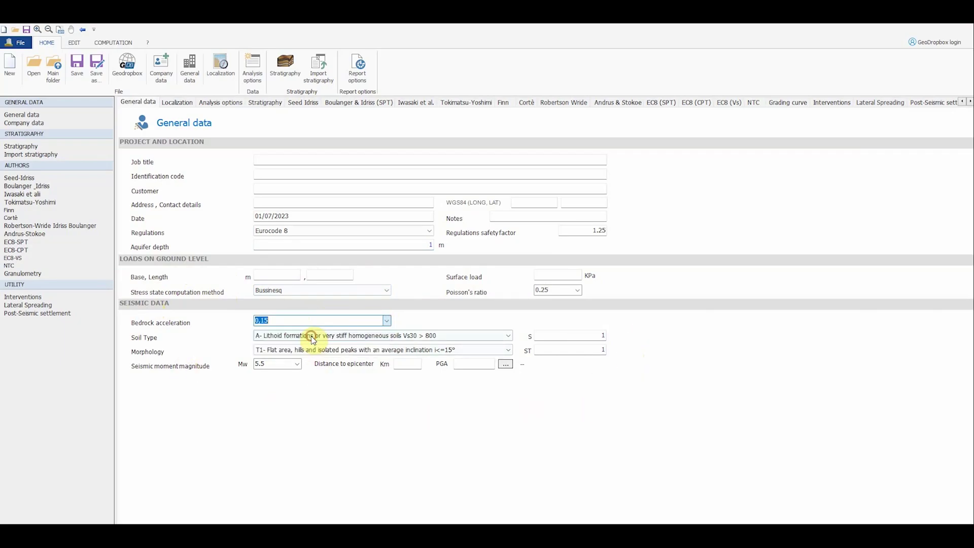
left_click(475, 335)
left_click(296, 359)
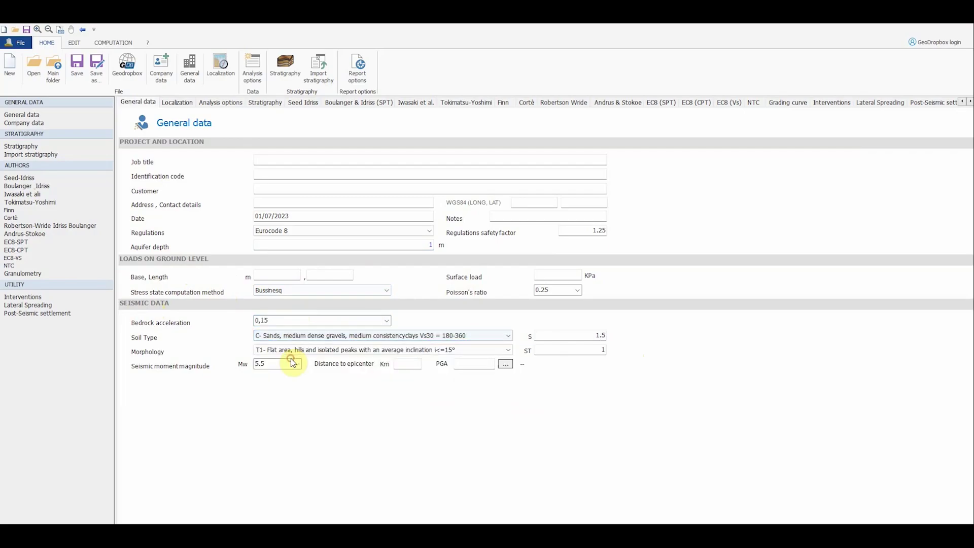
left_click(287, 351)
left_click(287, 358)
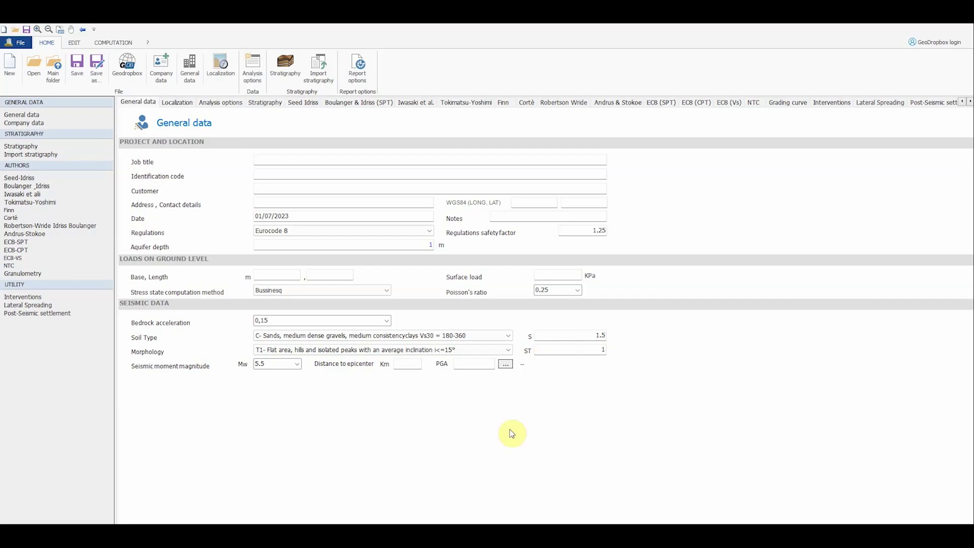
- Enter magnitude Mw 6.0 and 20 km epicentre distance, then compute PGA 0.225
left_click(298, 364)
left_click(277, 385)
left_click(409, 364)
type("20")
left_click(505, 364)
- In Analysis options, choose MSF per author with the Boulanger 2008 equation; keep critical depth at 20 m
left_click(221, 103)
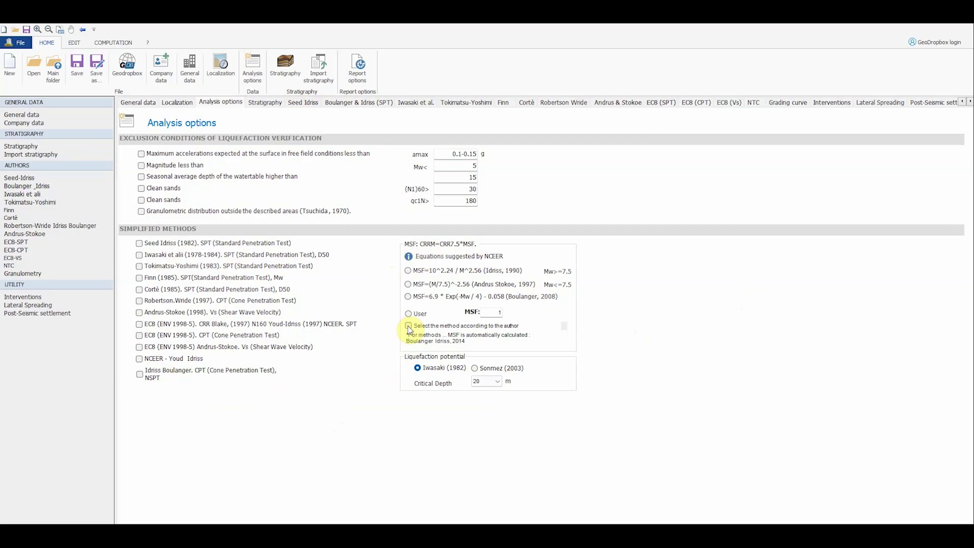
left_click(409, 326)
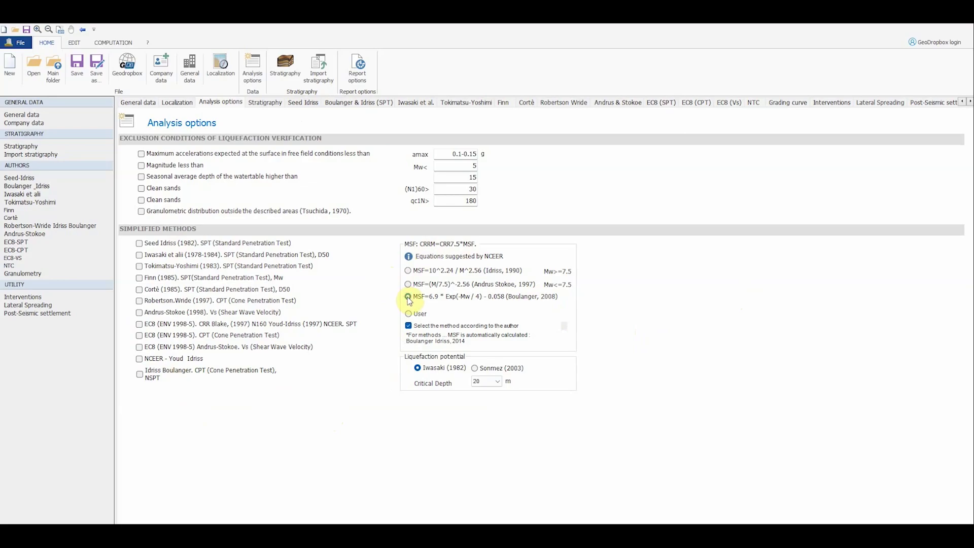
left_click(408, 297)
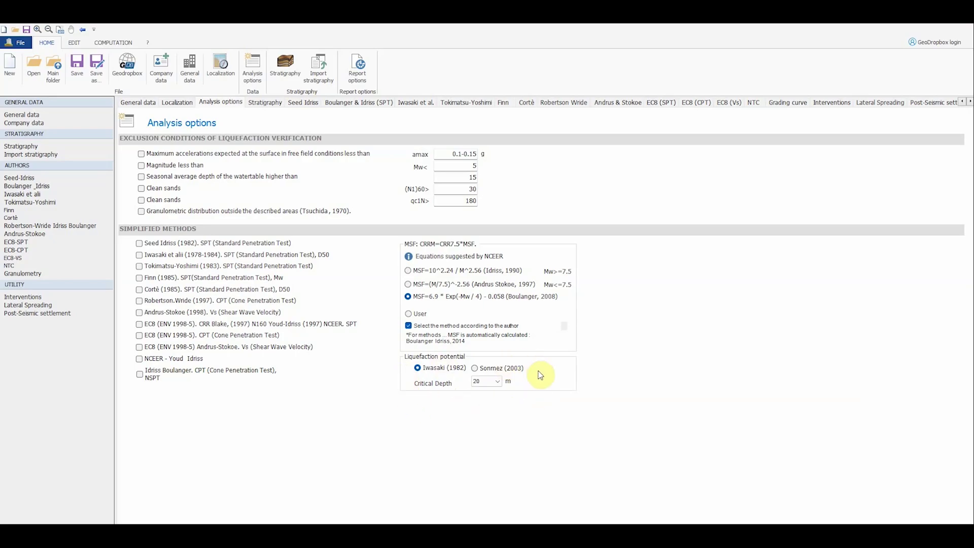
left_click(498, 381)
left_click(586, 378)
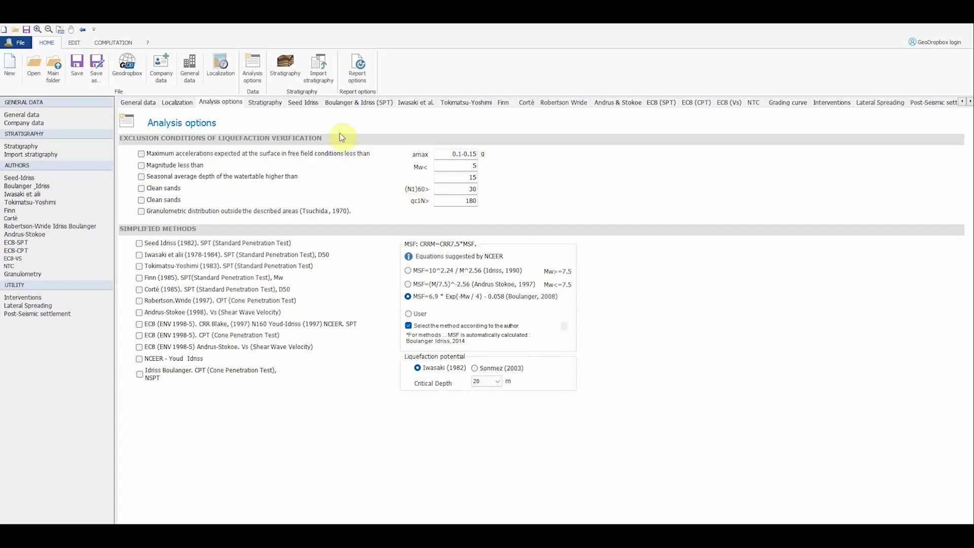
- Paste the three-layer soil data (0–10, 10–14, 14–20 m) into the stratigraphy table
left_click(265, 103)
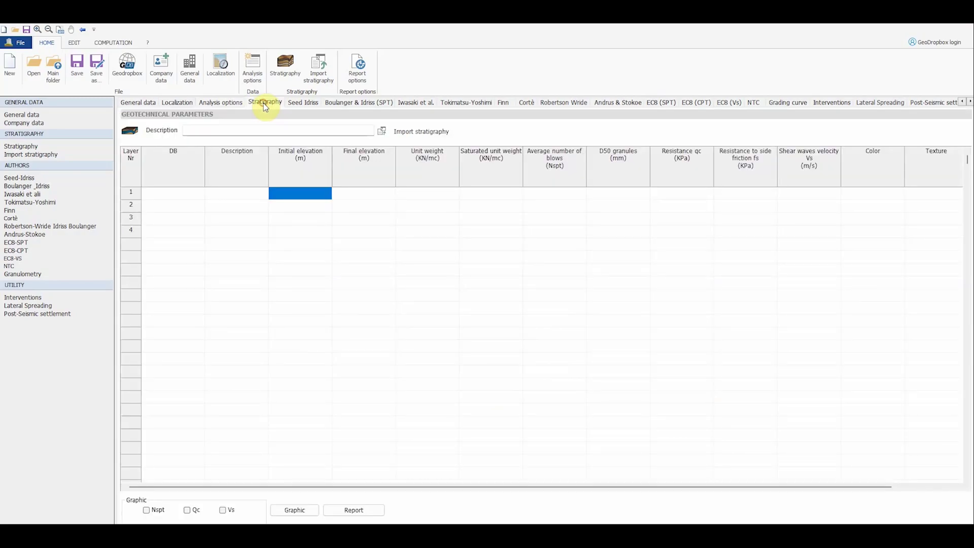
left_click(308, 192)
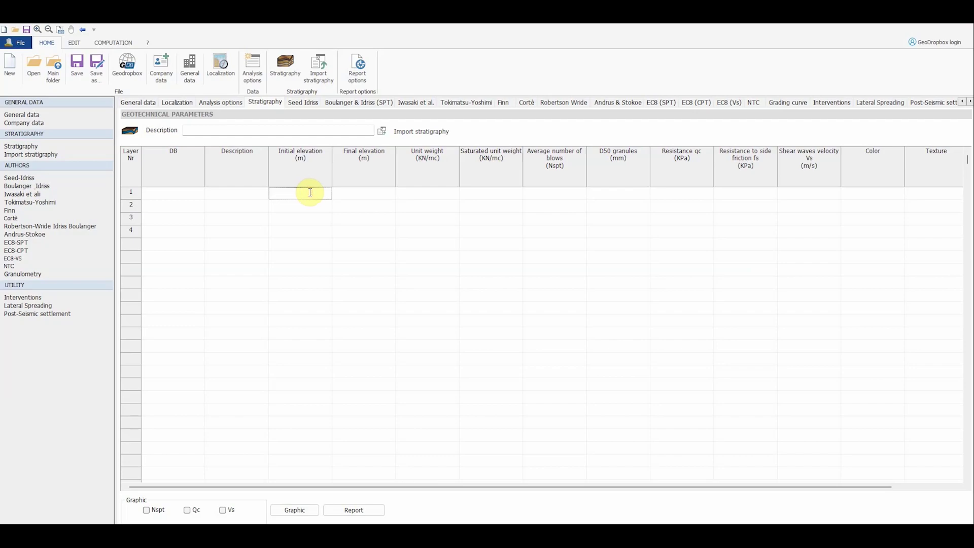
key("ctrl+v")
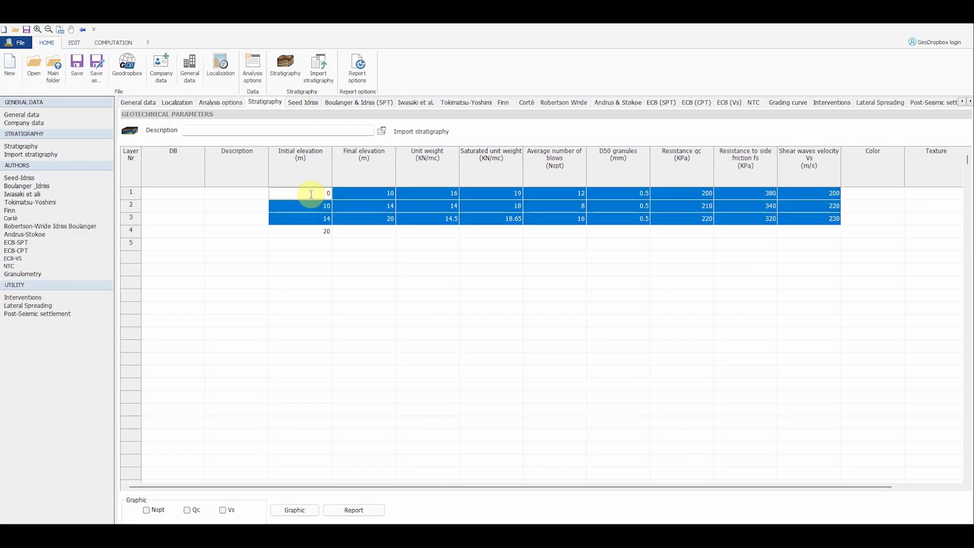
left_click(343, 246)
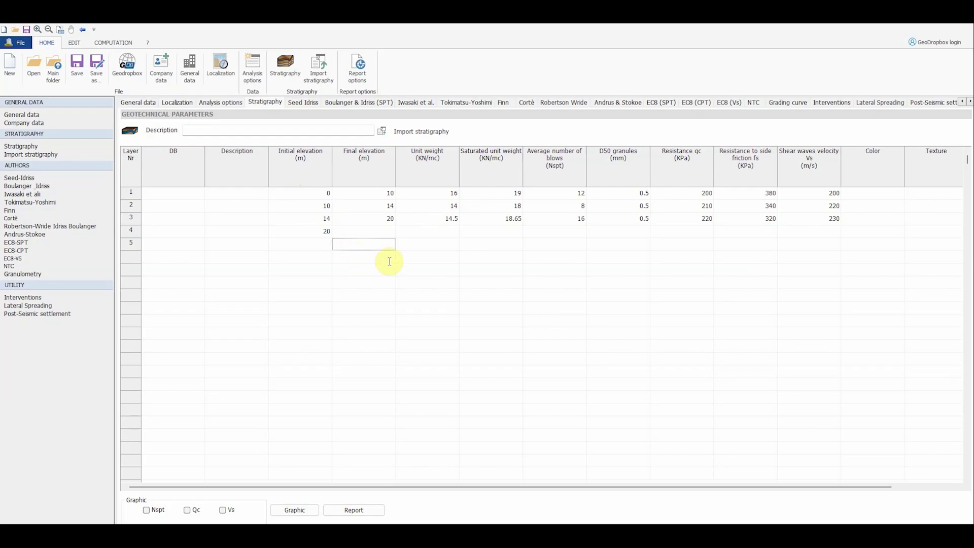
- Plot the stratigraphic column with Nspt, Qc and Vs profiles, inspect it, then close the graphic
left_click(169, 513)
left_click(187, 510)
left_click(222, 510)
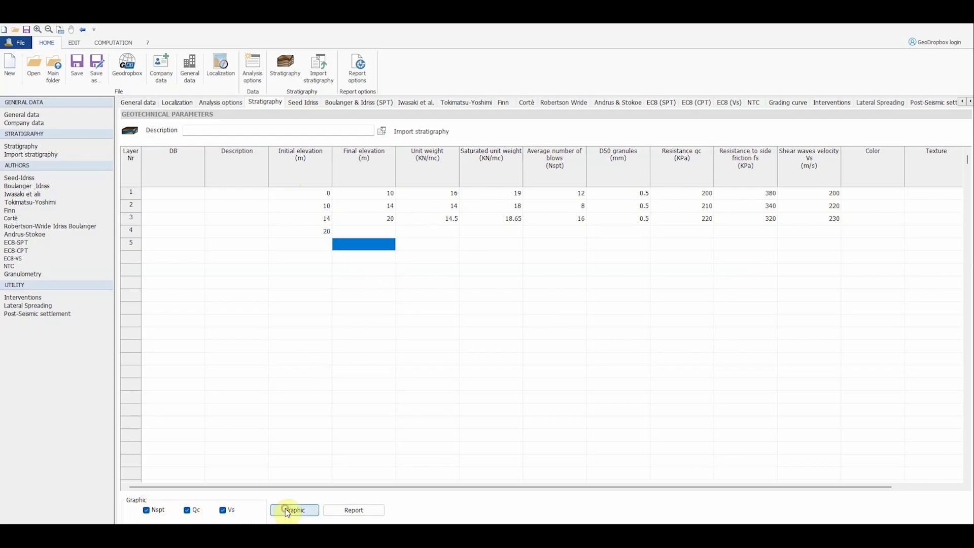
left_click(286, 510)
scroll(585, 367, "down", 2)
scroll(474, 299, "up", 3)
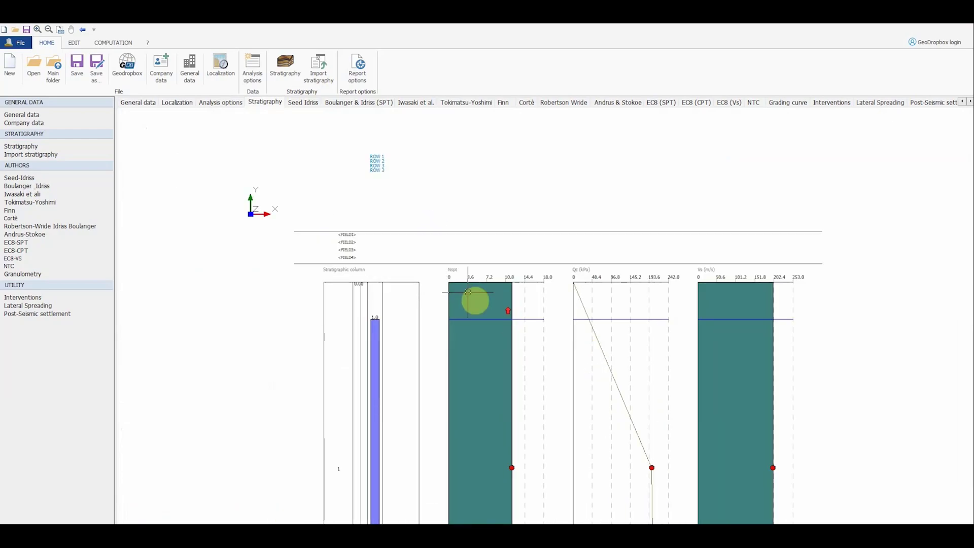
scroll(586, 283, "down", 3)
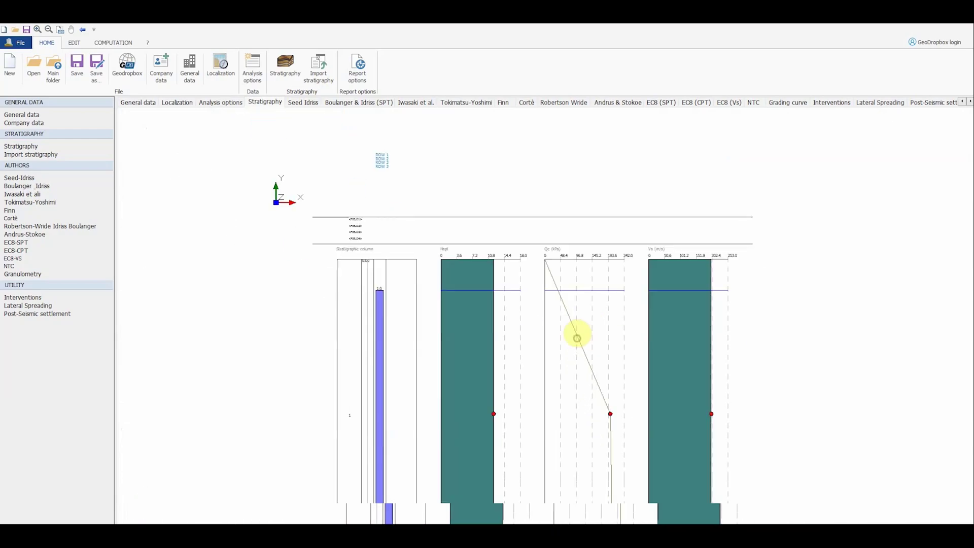
scroll(549, 303, "down", 3)
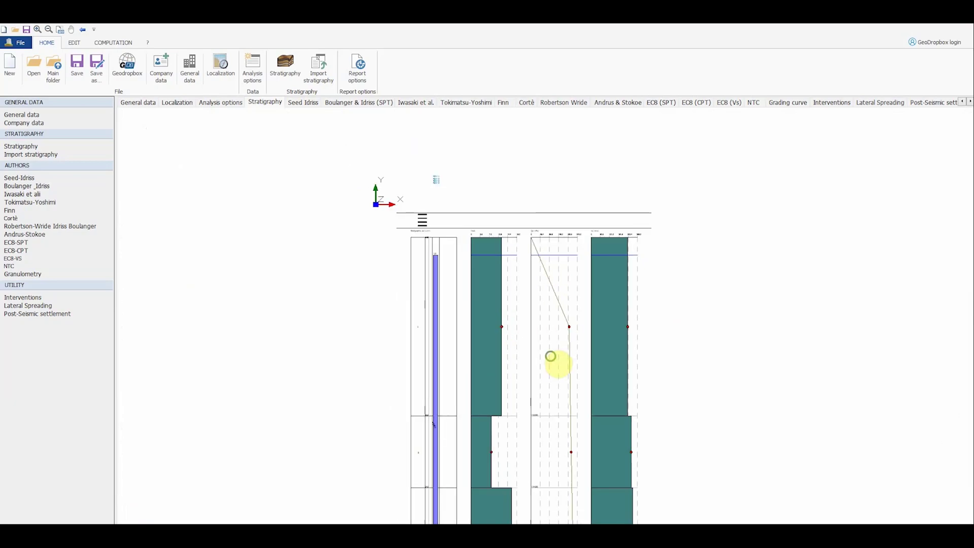
left_click_drag(555, 359, 545, 273)
scroll(545, 284, "up", 4)
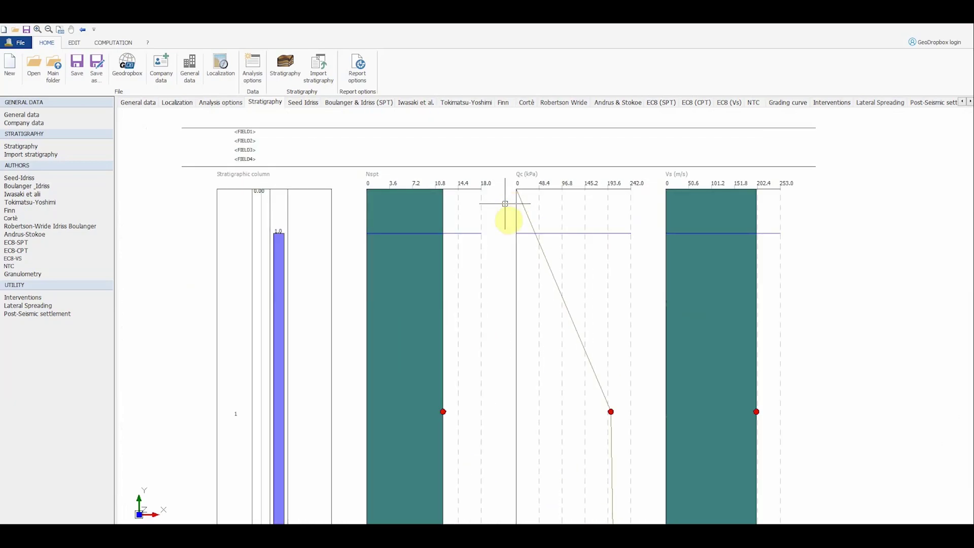
right_click(835, 311)
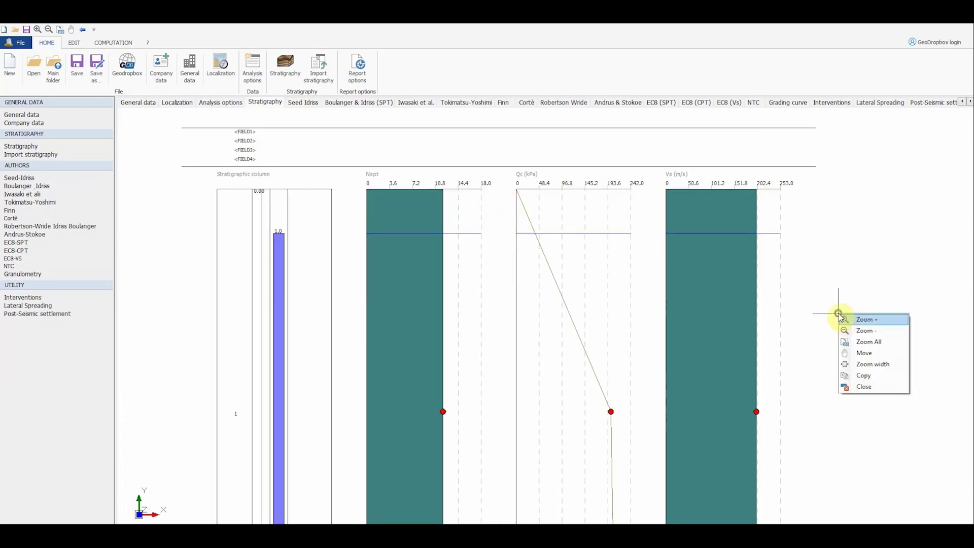
left_click(858, 388)
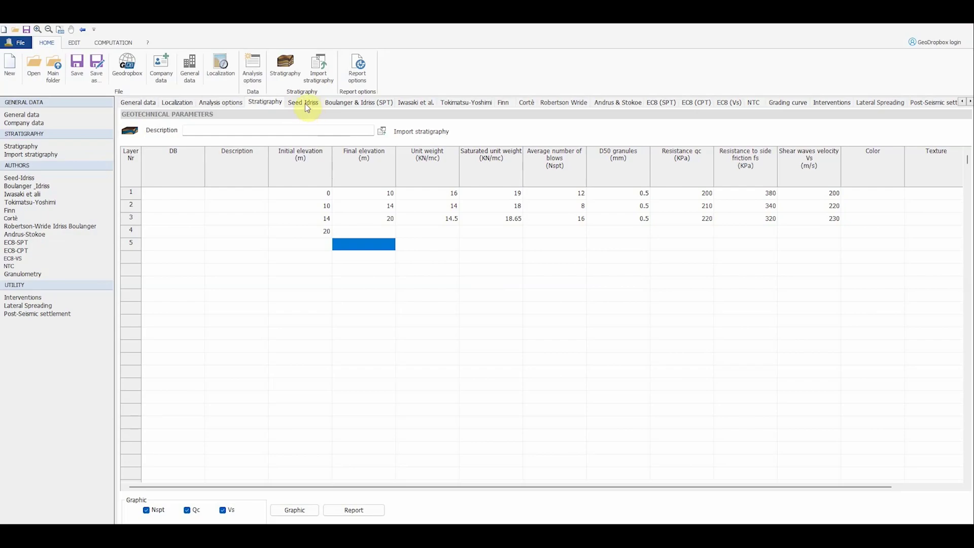
- Enter a 35% fine fraction for all three layers in the Seed Idriss table
left_click(302, 103)
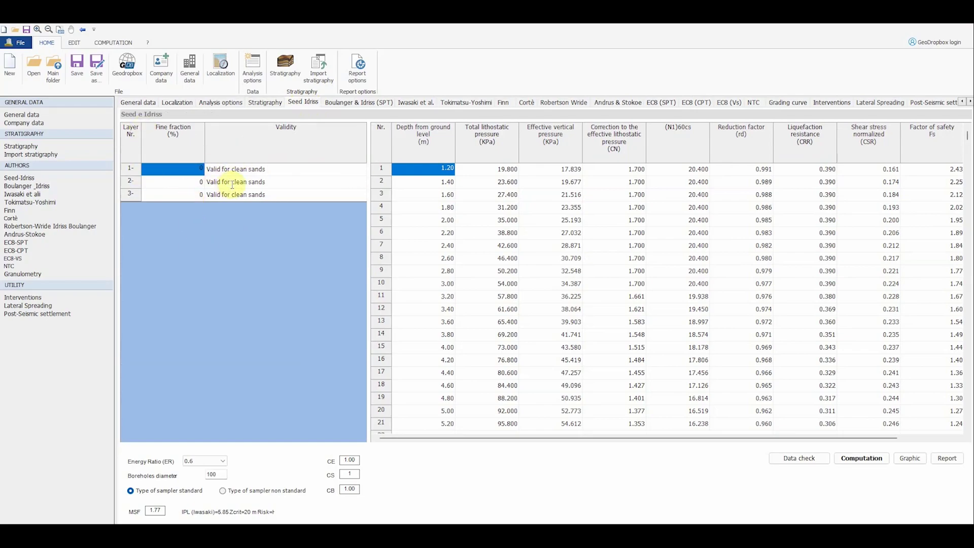
left_click(194, 170)
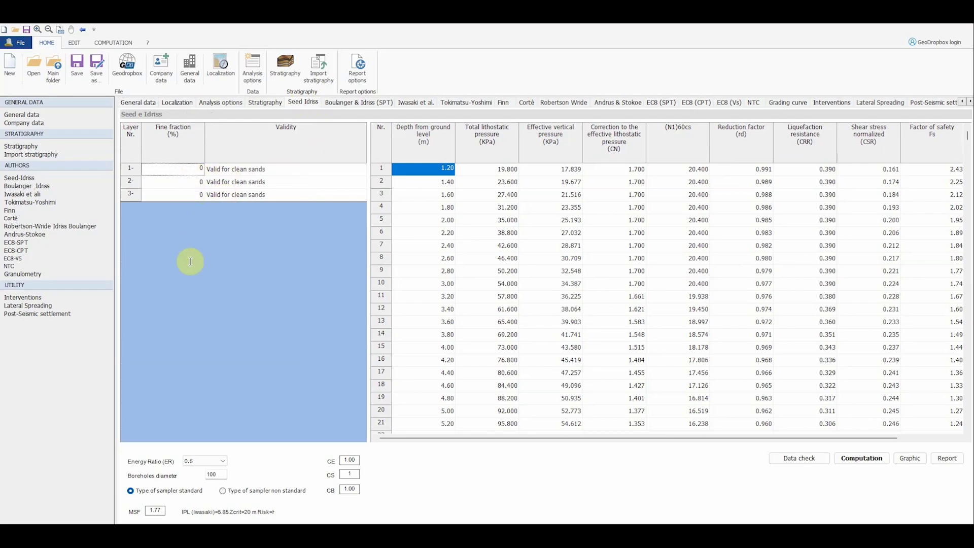
type("35")
key("Return")
type("35")
key("Return")
type("35")
left_click(190, 261)
- Set layer 1 validity to clean sands and layers 2–3 to silty sands and silts
left_click(359, 168)
left_click(362, 169)
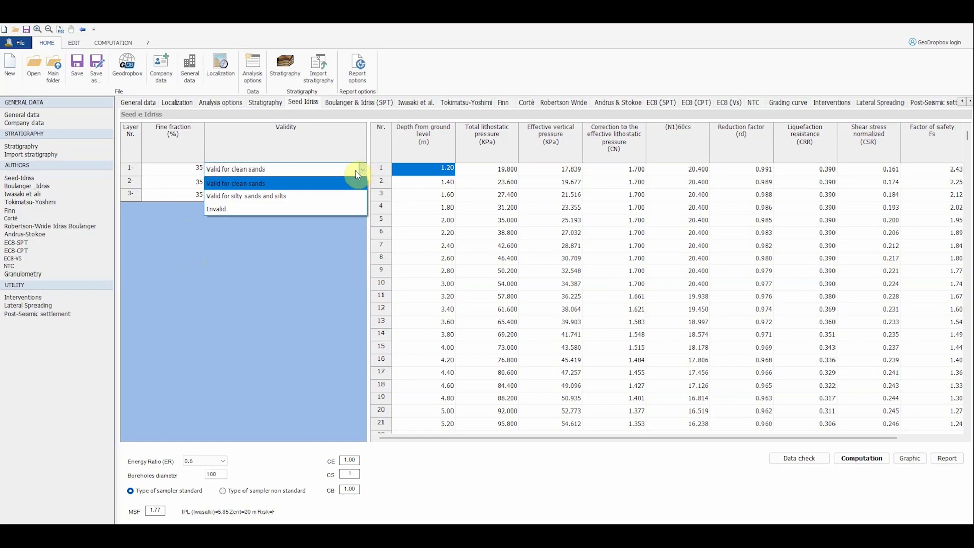
left_click(283, 182)
left_click(359, 181)
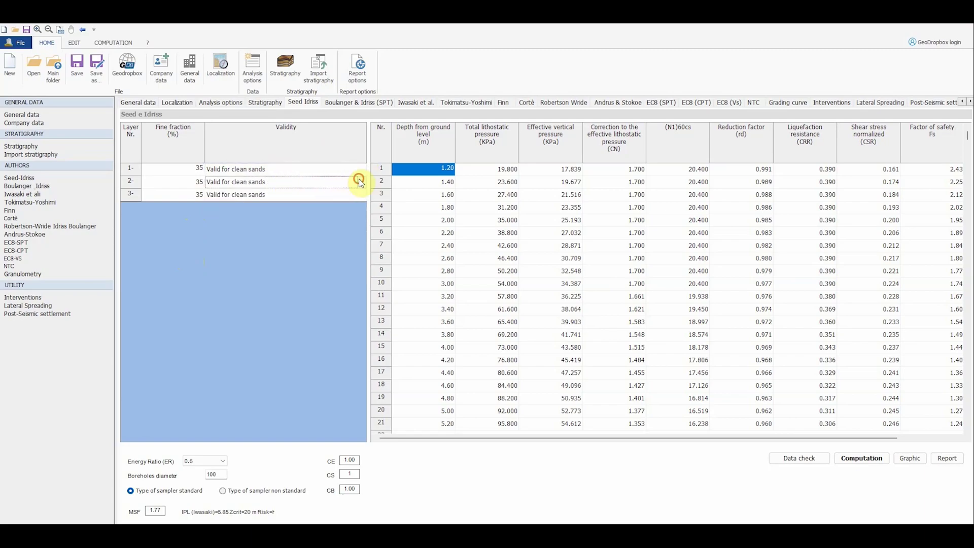
scroll(359, 181, "down", 1)
left_click(328, 196)
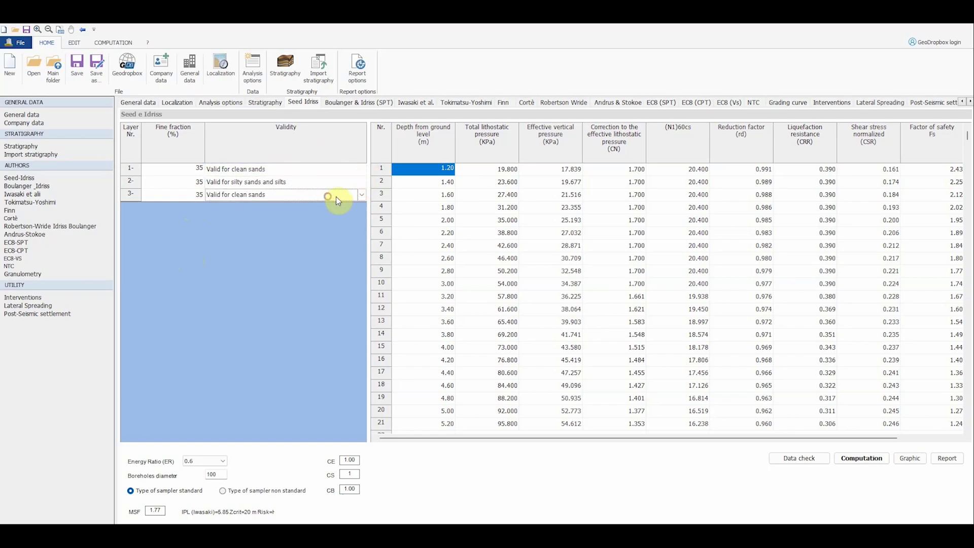
left_click(362, 195)
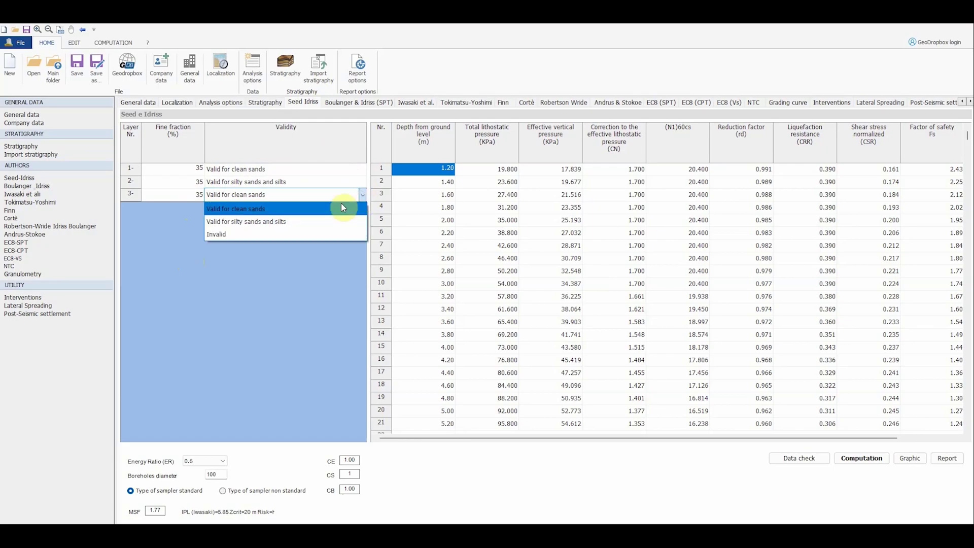
left_click(297, 222)
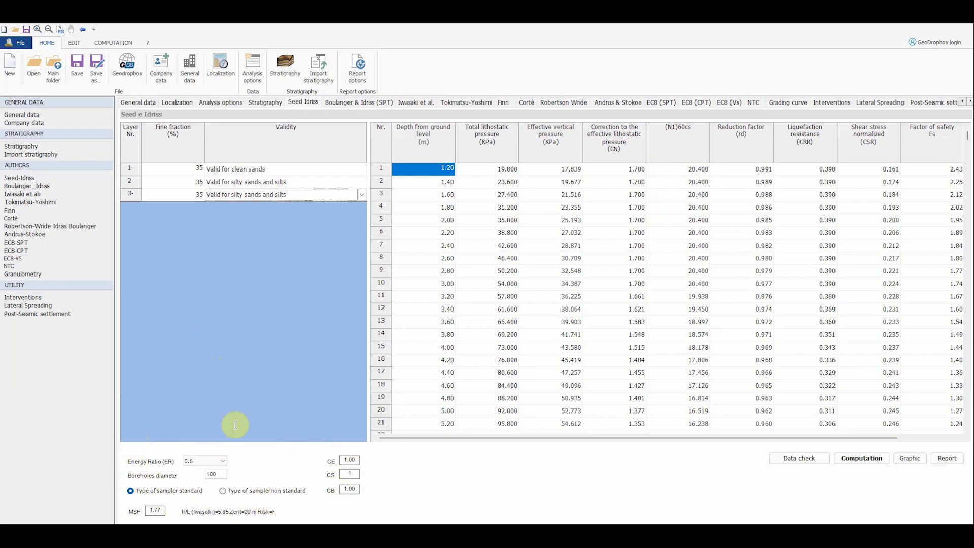
- Check the input data and rerun the Seed-Idriss liquefaction computation
left_click(797, 458)
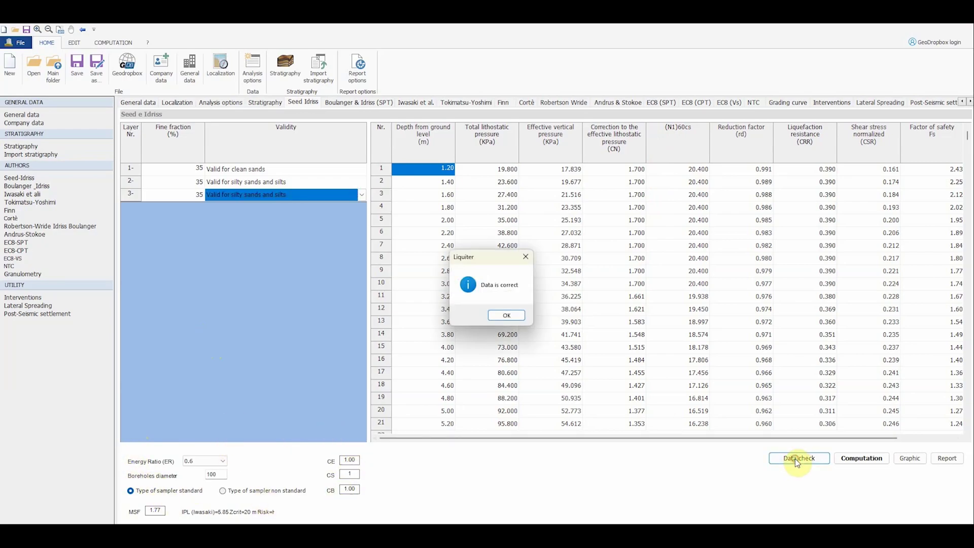
left_click(504, 317)
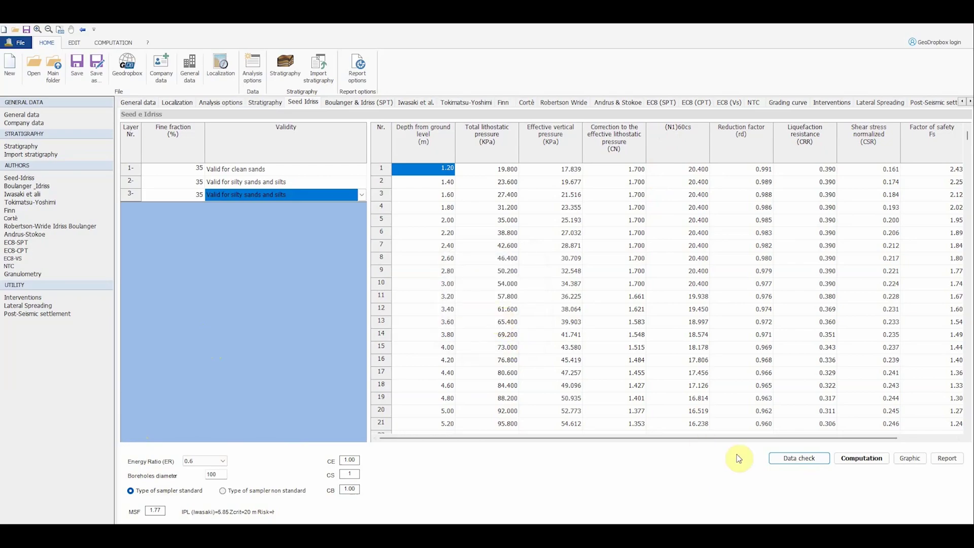
left_click(858, 460)
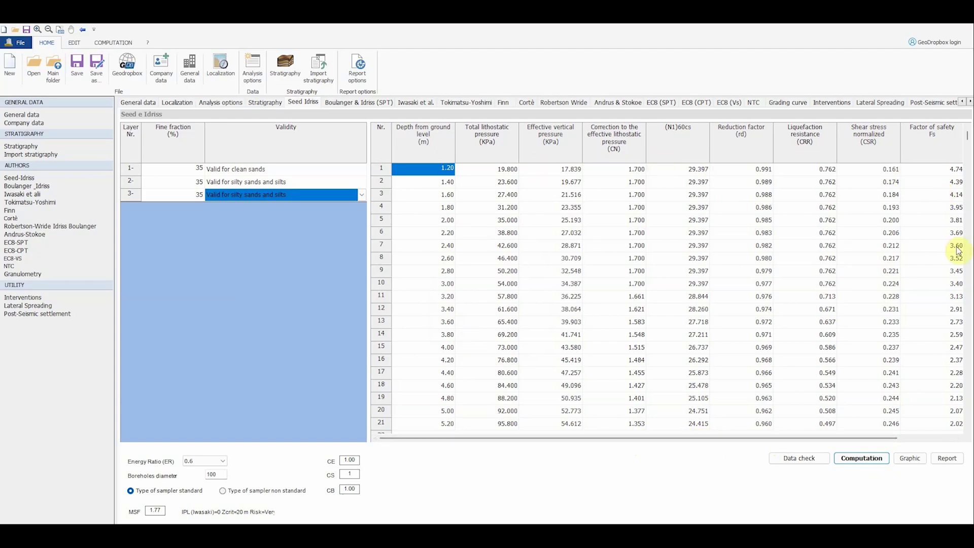
- Review the susceptibility column, where Fs drops to about 1.09 from row 46
left_click_drag(588, 437, 728, 441)
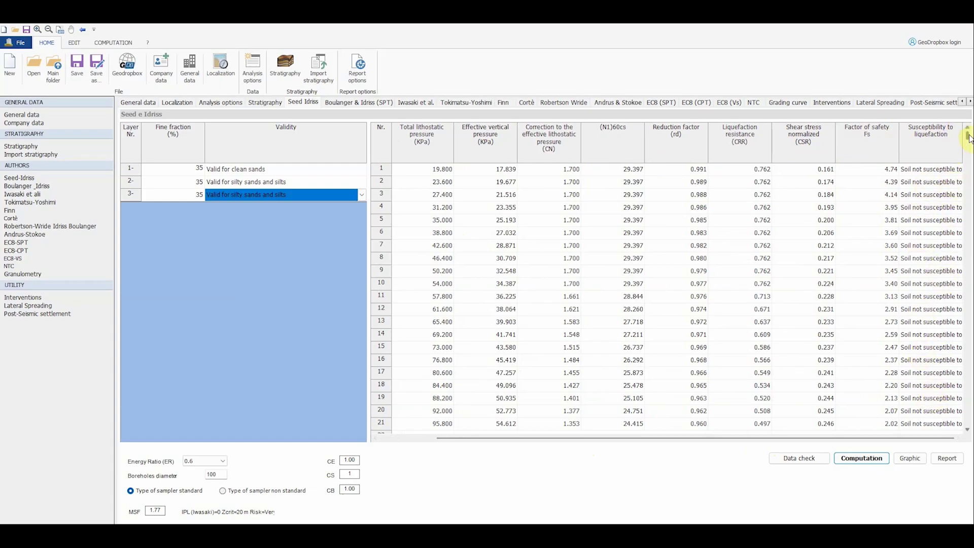
mouse_move(969, 137)
left_mouse_down()
mouse_move(970, 148)
mouse_move(969, 140)
left_mouse_up()
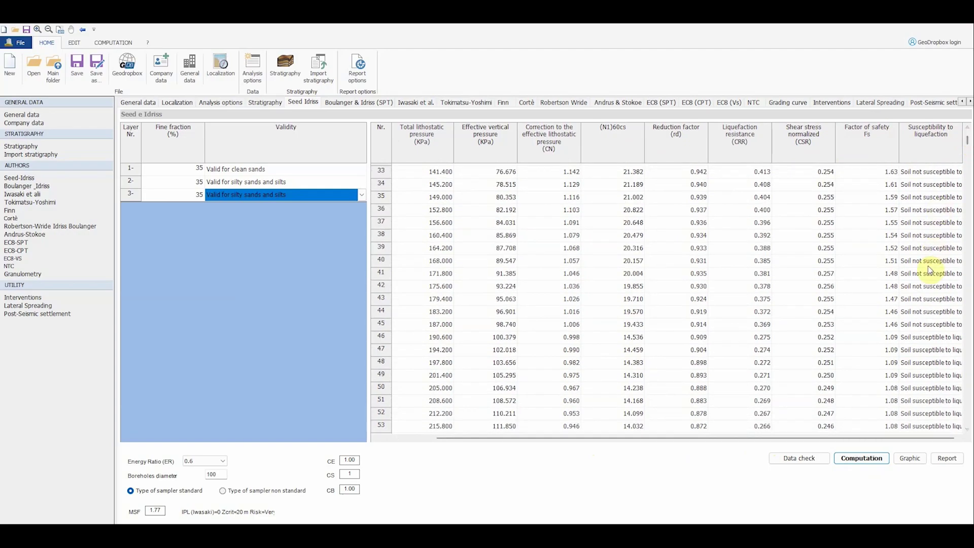
left_click_drag(918, 235, 919, 398)
left_click(920, 286)
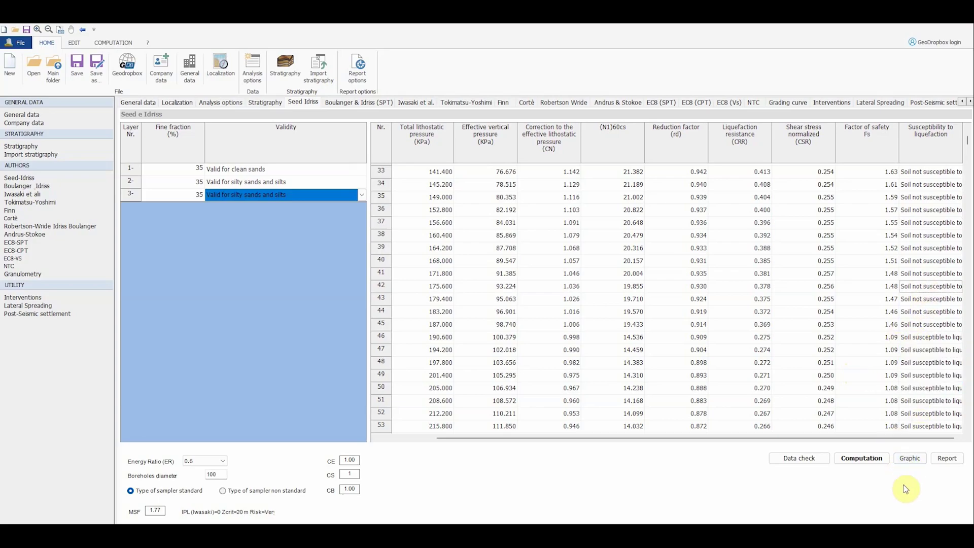
left_click(909, 459)
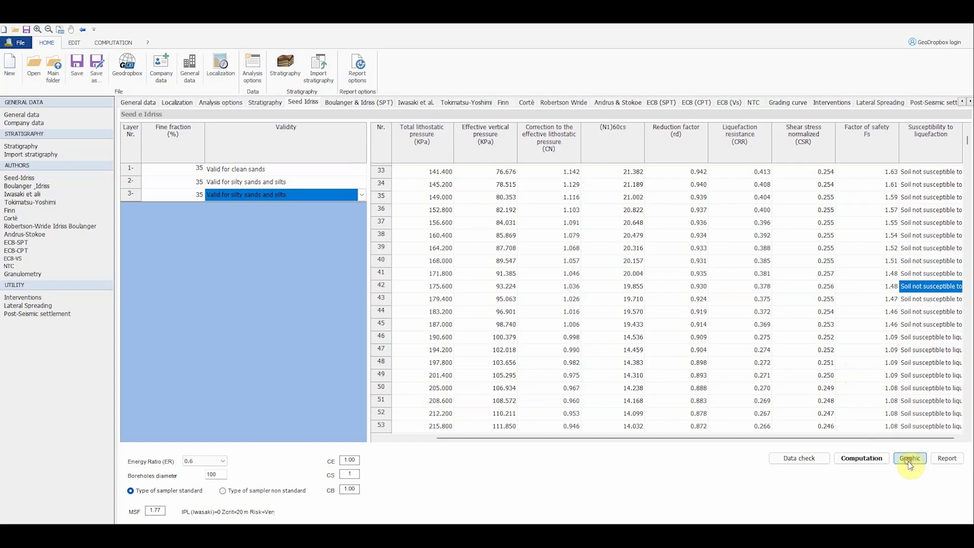
scroll(743, 315, "down", 5)
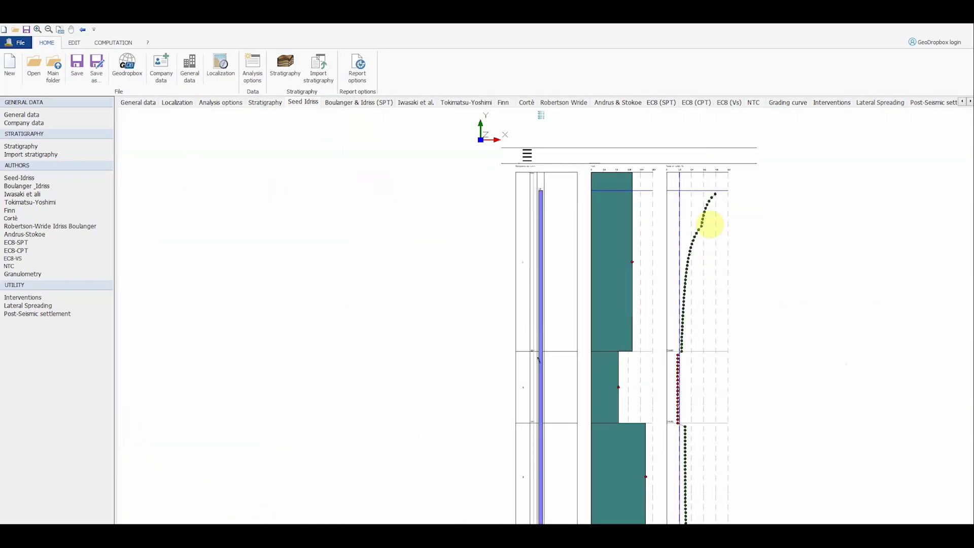
scroll(653, 275, "up", 5)
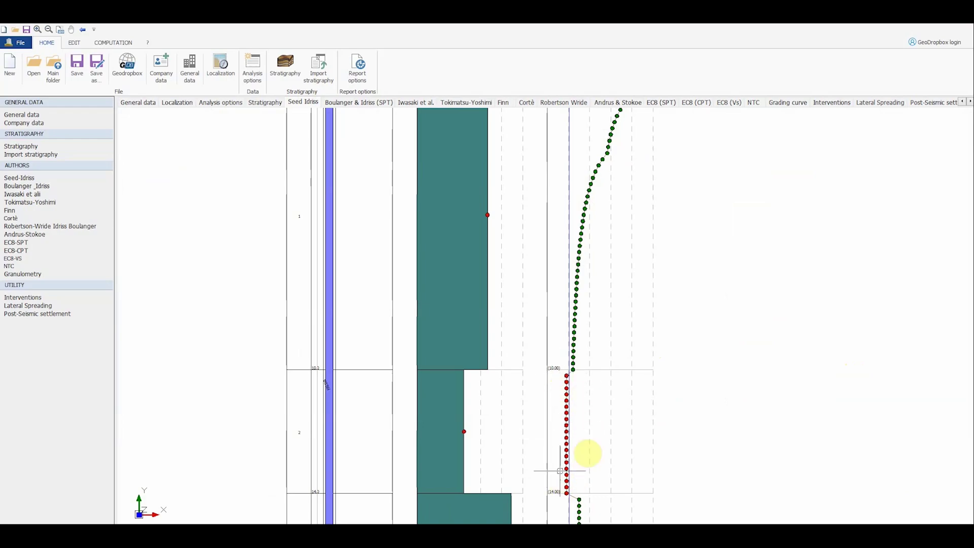
scroll(685, 305, "down", 5)
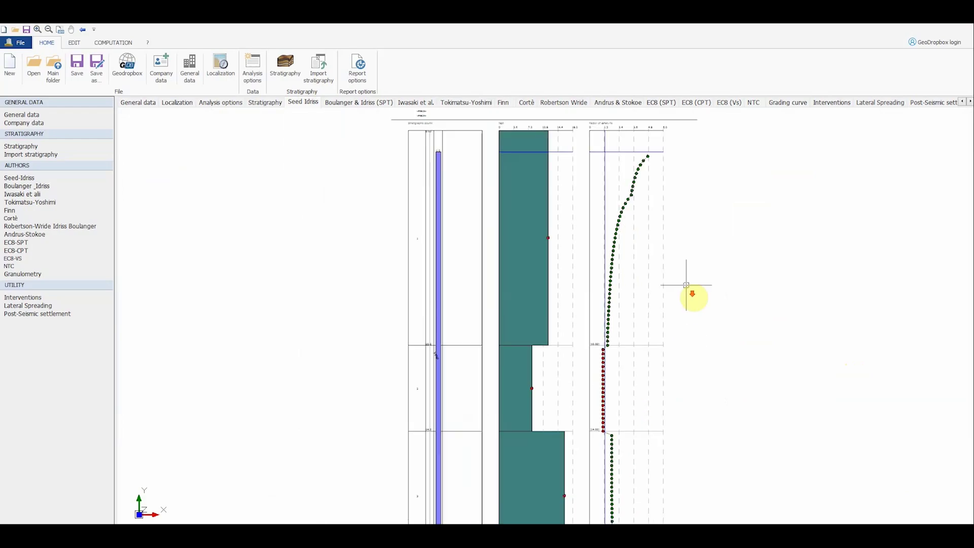
scroll(578, 270, "up", 1)
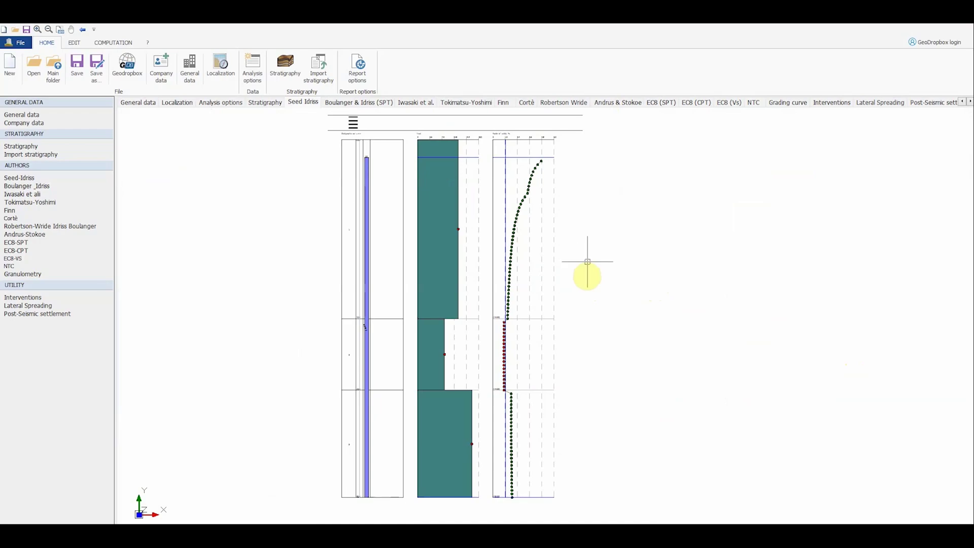
right_click(586, 252)
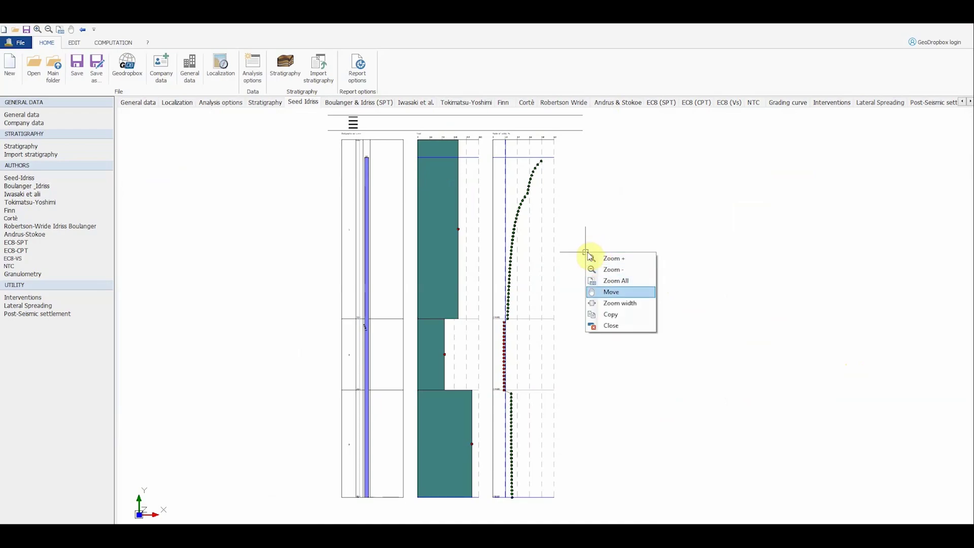
left_click(616, 327)
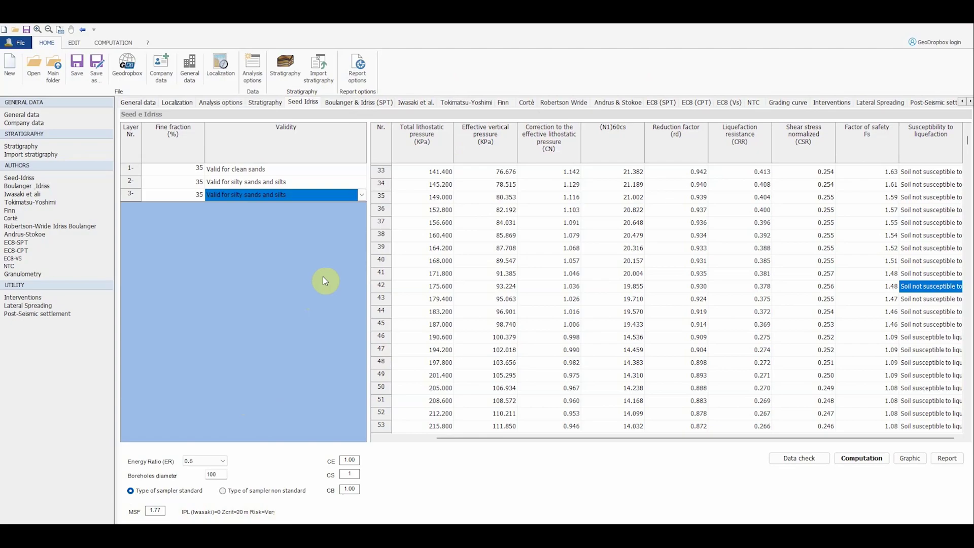
- Open the drains and gravel piles Interventions form
left_click(831, 103)
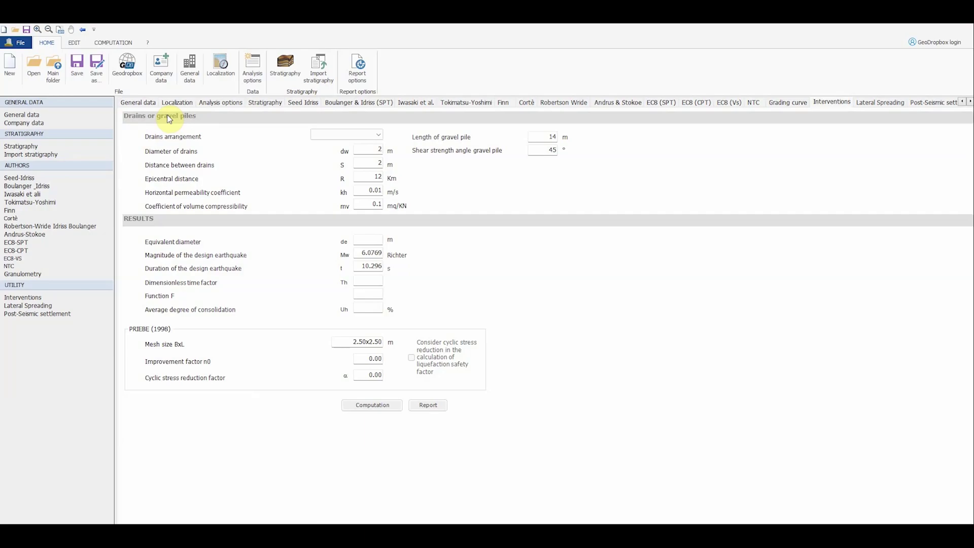
- Set quincunx drains with 0.8 m diameter, 3 m spacing, 20 km distance and kh 0.00001
left_click(372, 135)
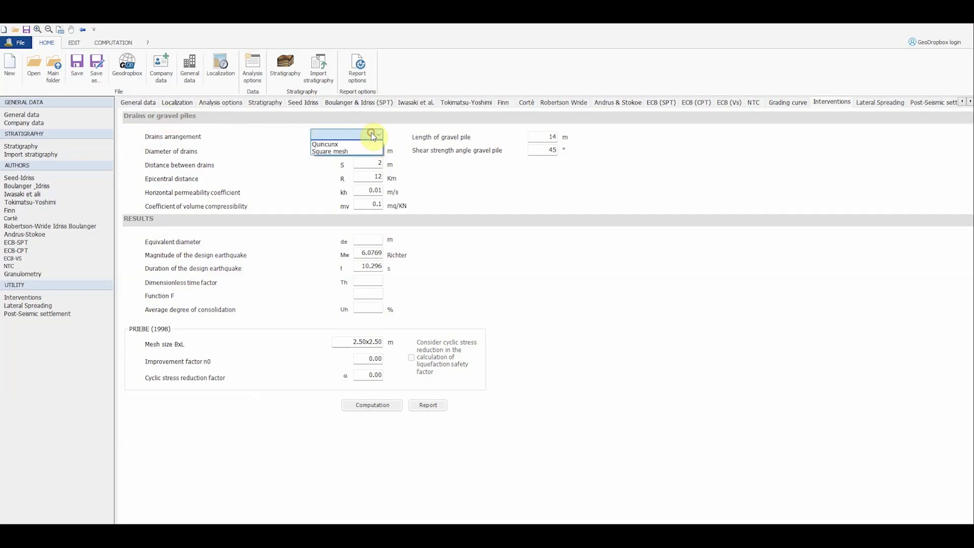
left_click(372, 144)
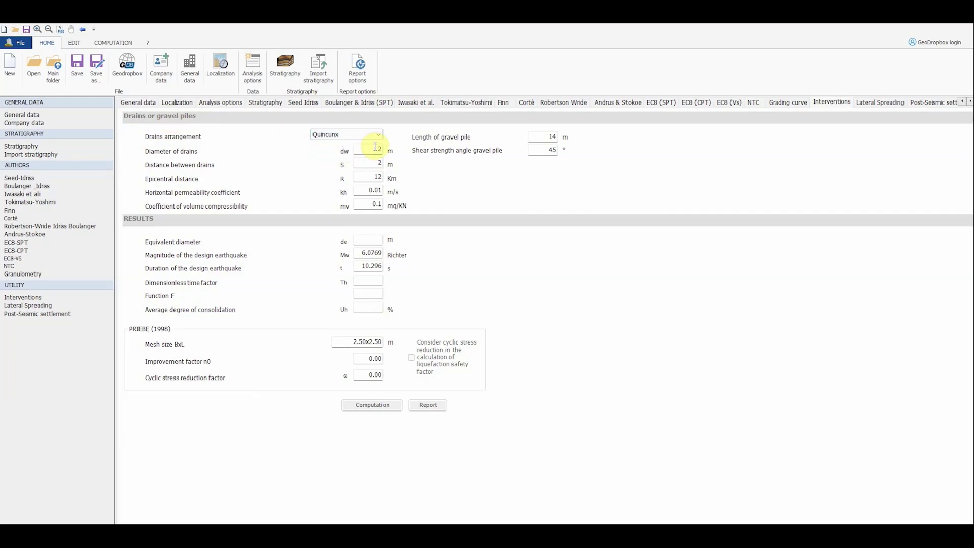
double_click(376, 147)
type("0.8")
double_click(376, 163)
type("3")
double_click(376, 176)
type("20")
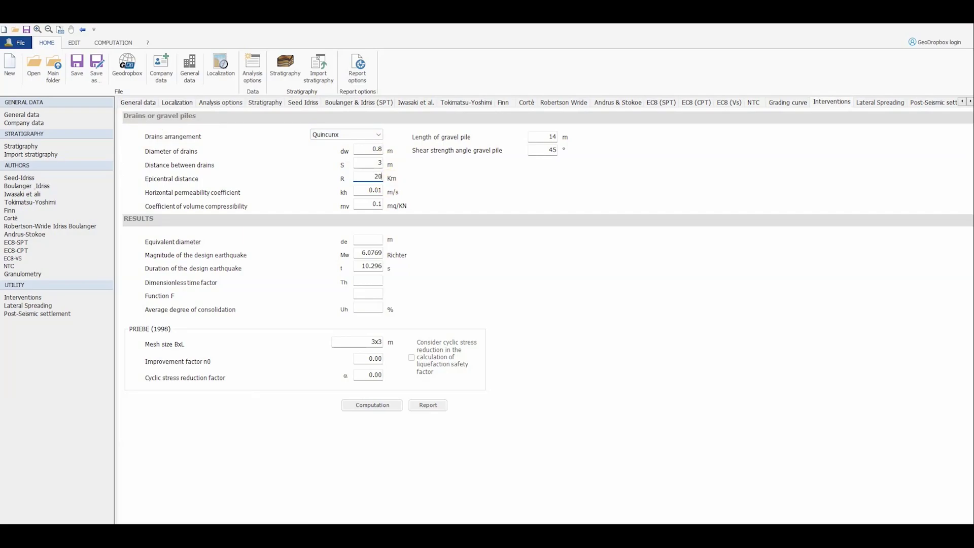
double_click(375, 191)
type("0.00001")
left_click(369, 204)
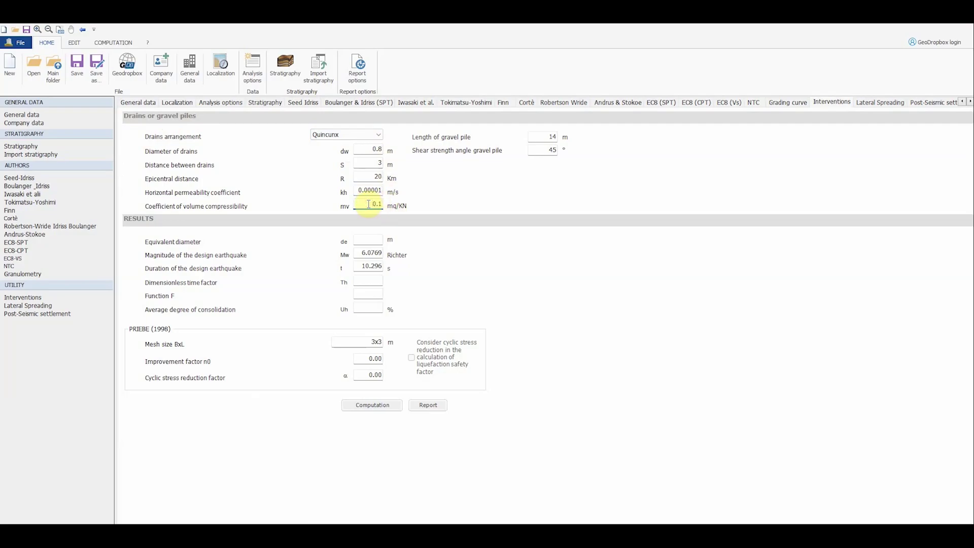
- Set the gravel pile shear strength angle to 35°
double_click(550, 137)
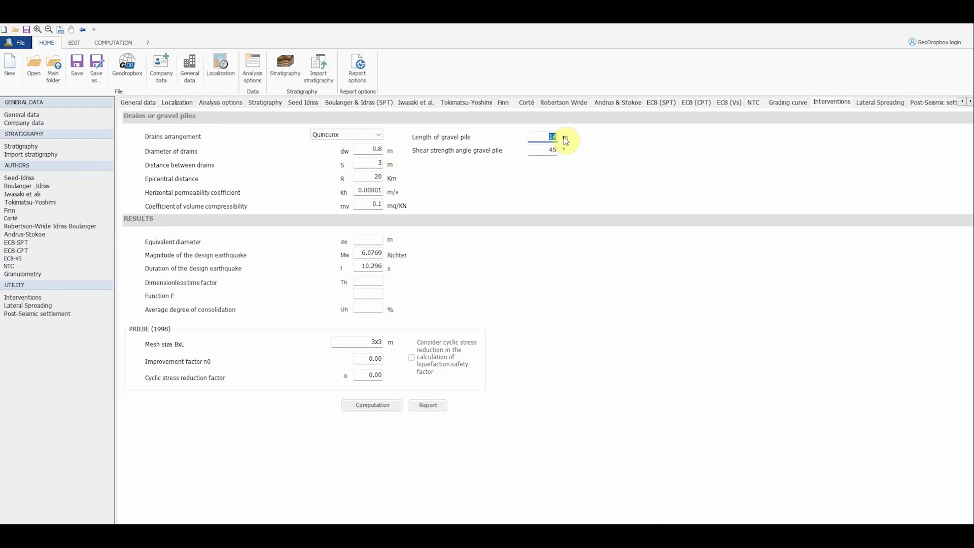
double_click(553, 149)
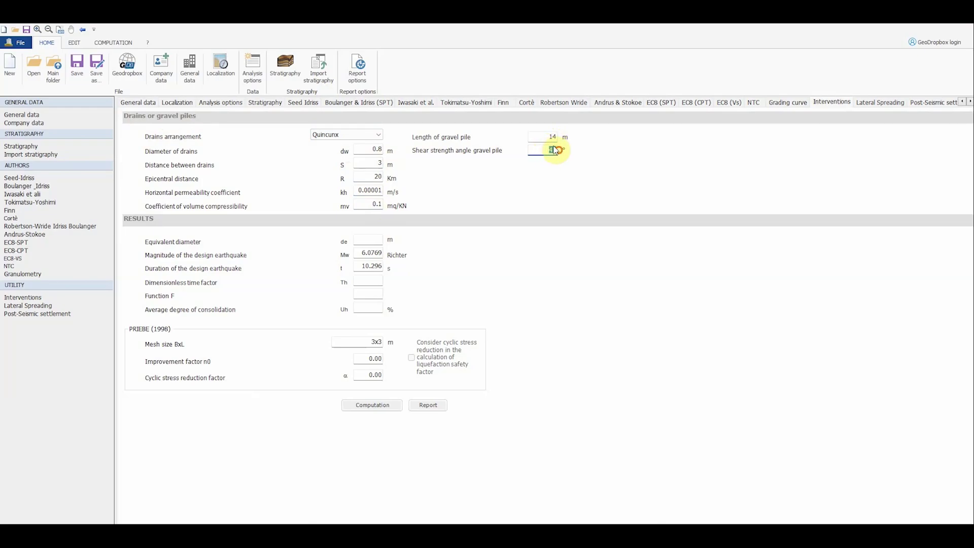
type("35")
left_click(532, 136)
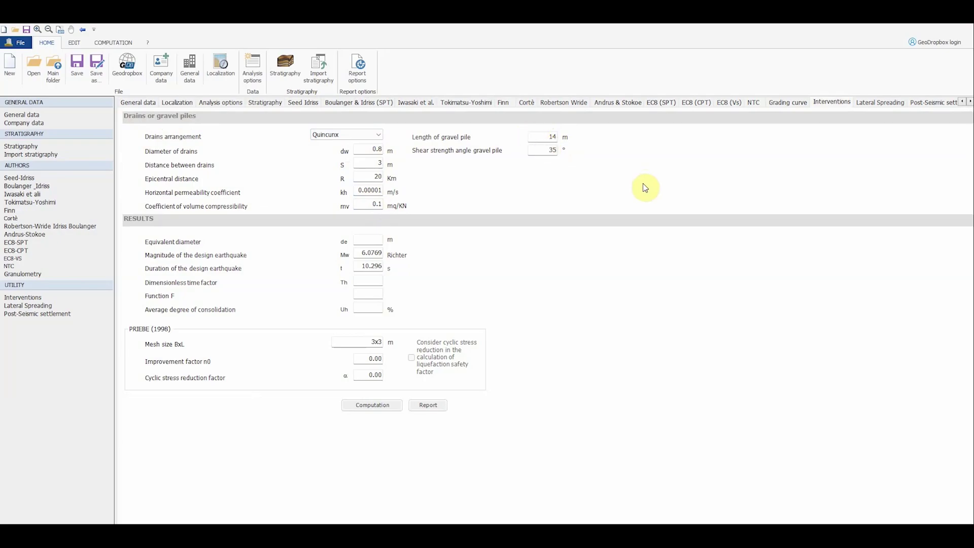
- Compute the gravel-pile results and apply Priebe cyclic stress reduction to the safety factor
left_click(380, 405)
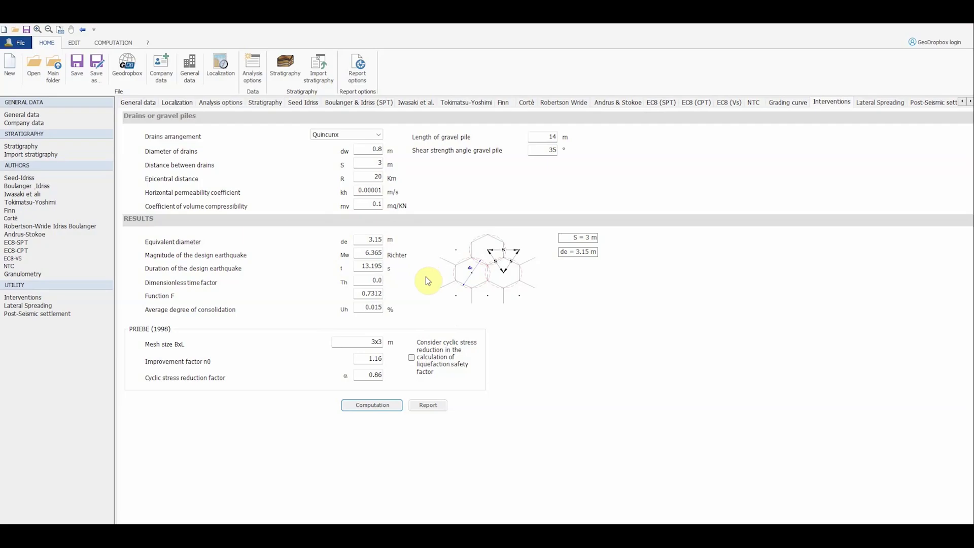
left_click(411, 357)
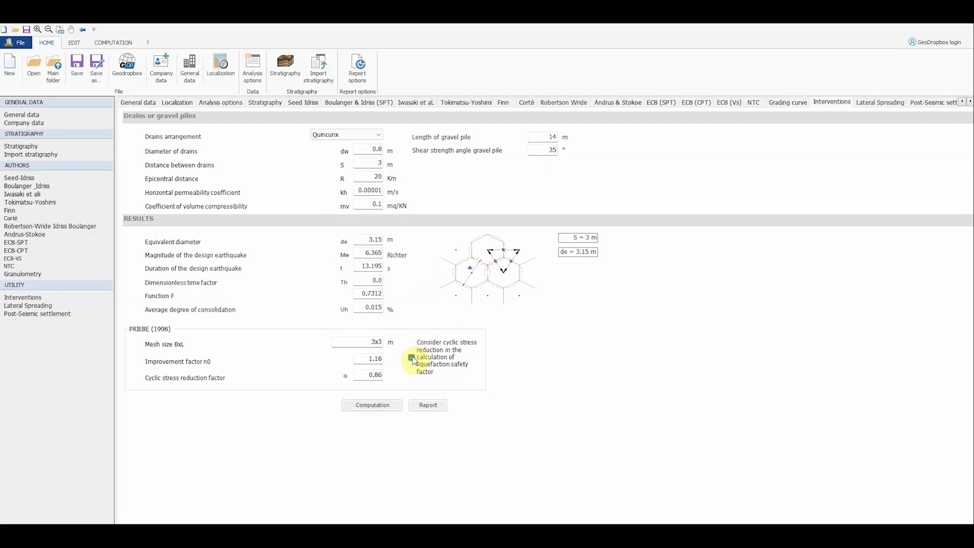
- Rerun the Seed-Idriss liquefaction computation
left_click(297, 104)
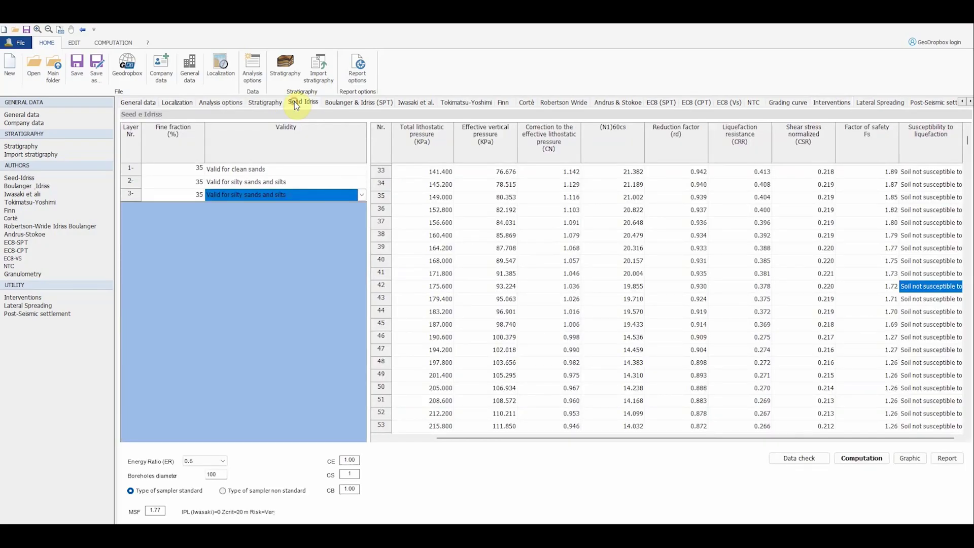
left_click(720, 436)
left_click_drag(721, 436, 622, 440)
left_click(857, 460)
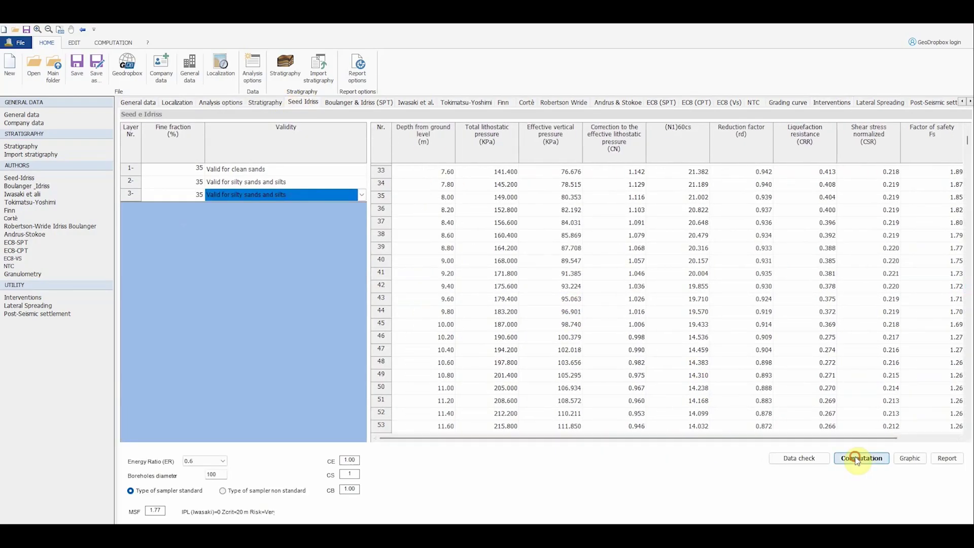
- Inspect the Seed-Idriss safety-factor plot, zooming around it, then close it to return to the table
left_click(908, 458)
scroll(798, 355, "down", 5)
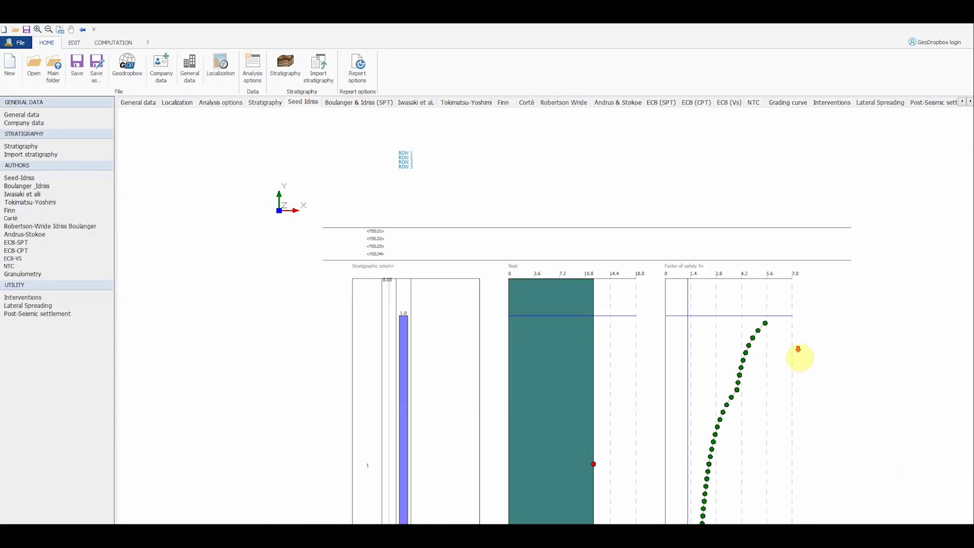
scroll(717, 366, "up", 5)
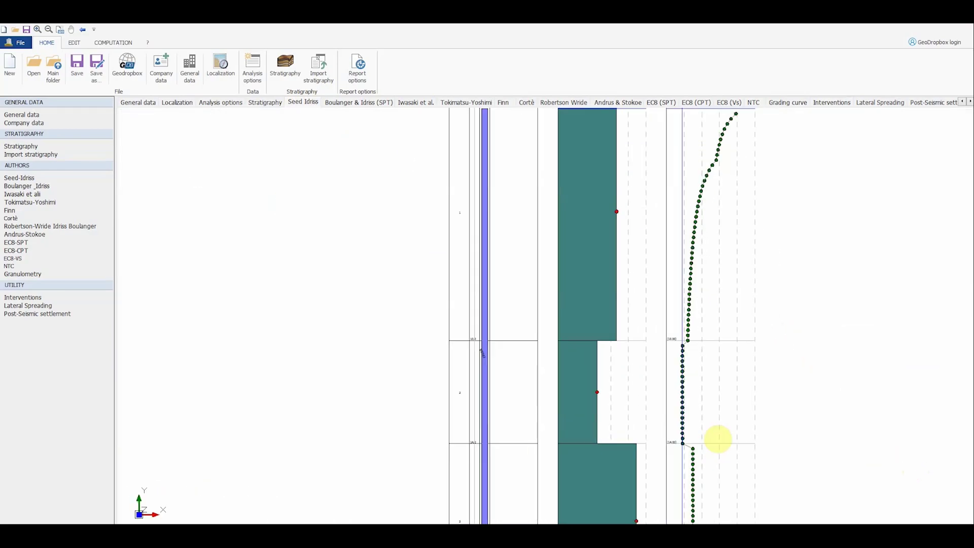
scroll(711, 425, "down", 3)
scroll(653, 413, "up", 1)
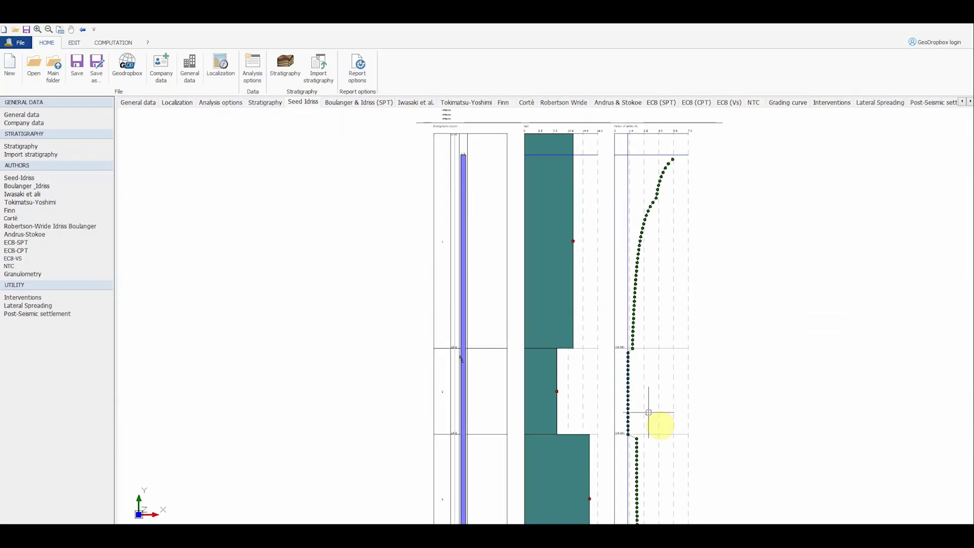
scroll(648, 411, "up", 2)
scroll(639, 386, "up", 2)
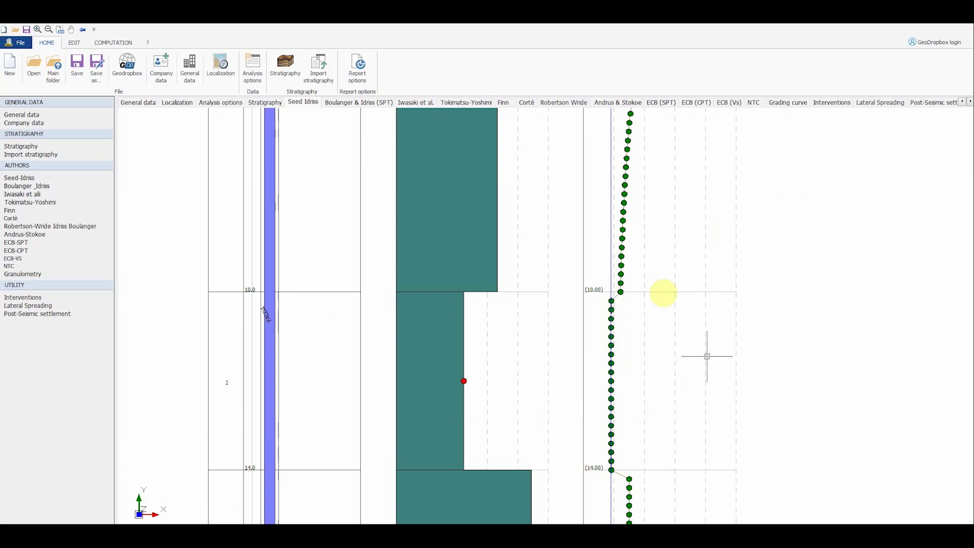
scroll(755, 306, "down", 3)
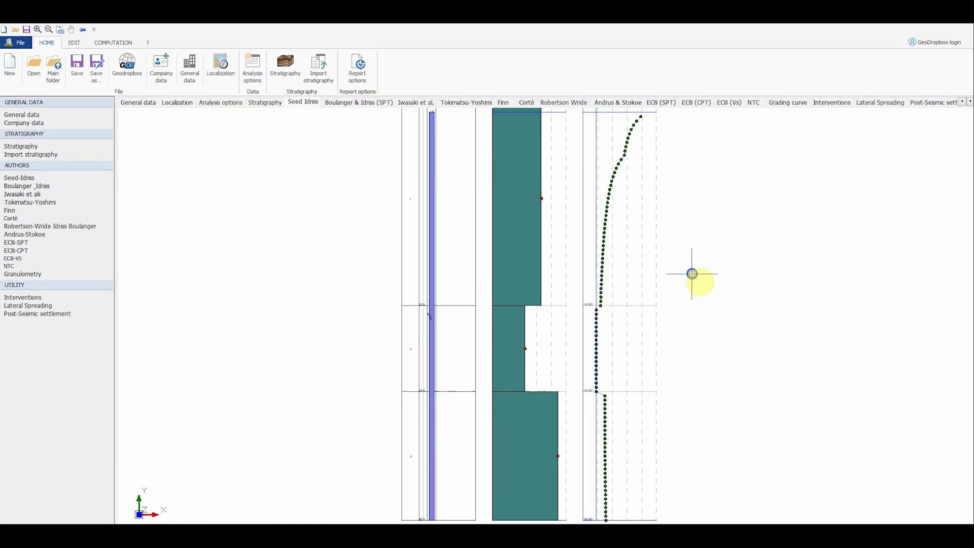
right_click(691, 274)
left_click(726, 347)
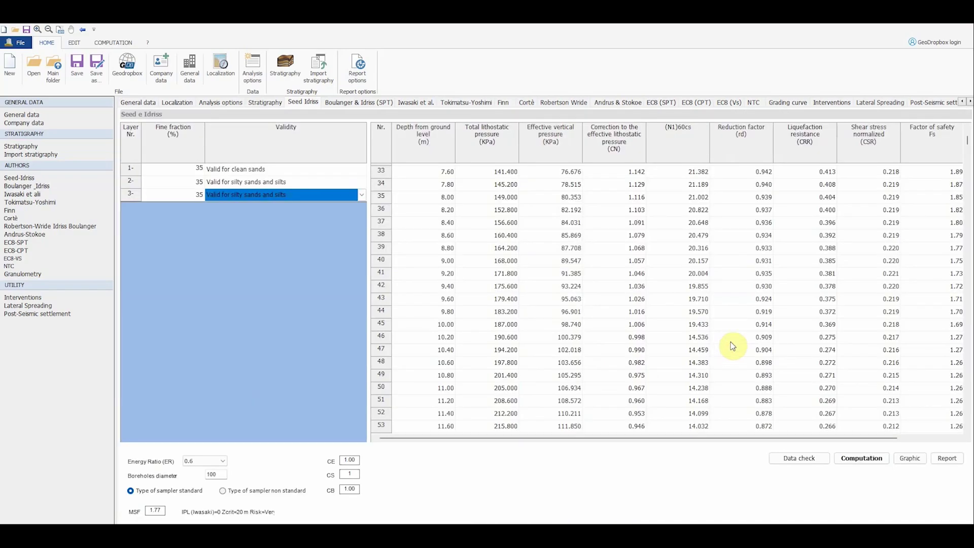
- Paste the sieve analysis data into the grading curve table
left_click(777, 103)
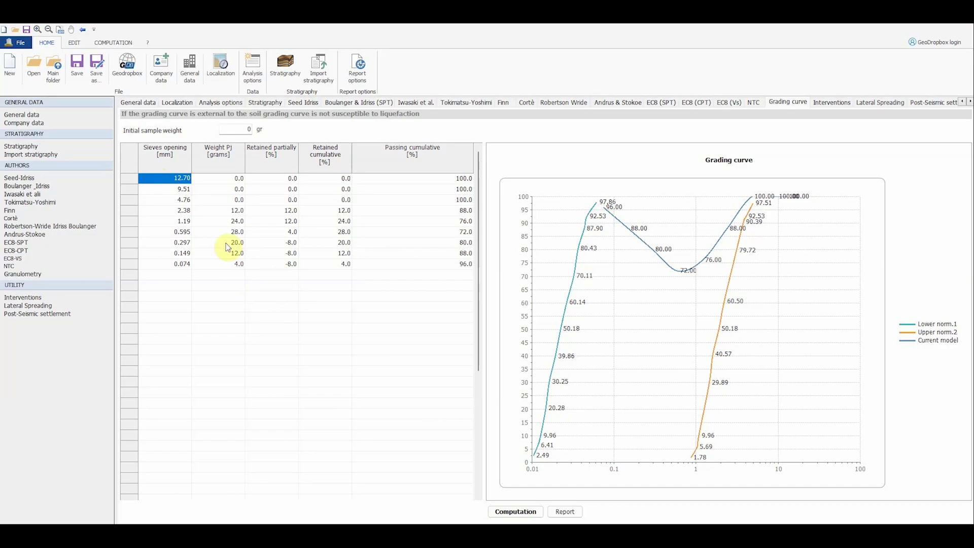
left_click(161, 179)
type("12,7\t0 9,51\t10 4,76\t84 2,38\t140 1,19\t177 0,595\t200 0,297\t247 0,149\t332 0,074\t352")
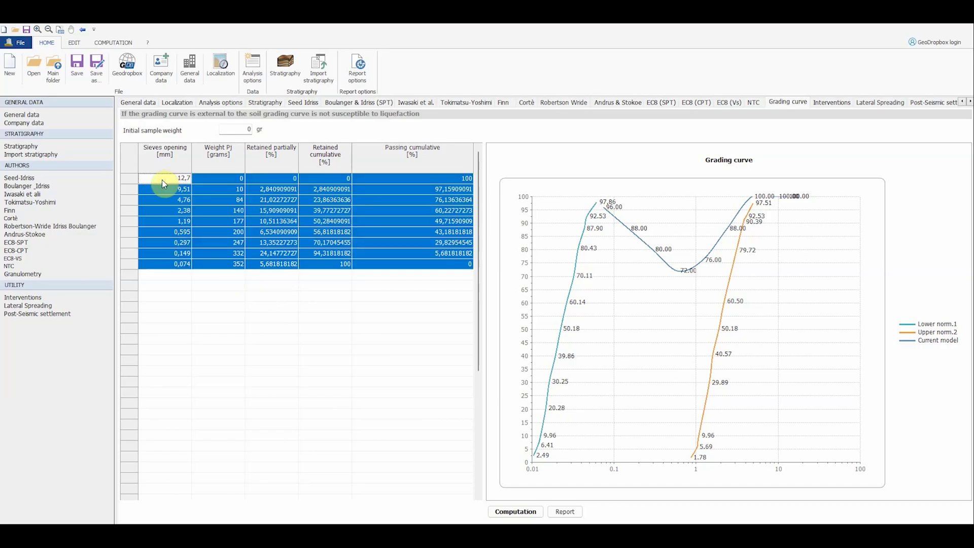
left_click(233, 287)
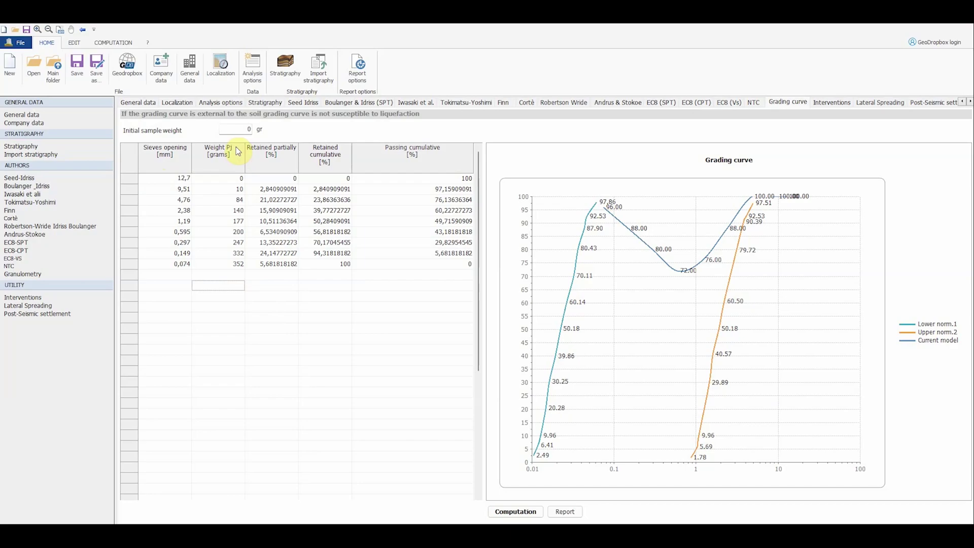
- Set the initial sample weight to 380 and recompute the grading curve
left_click(244, 129)
type("380")
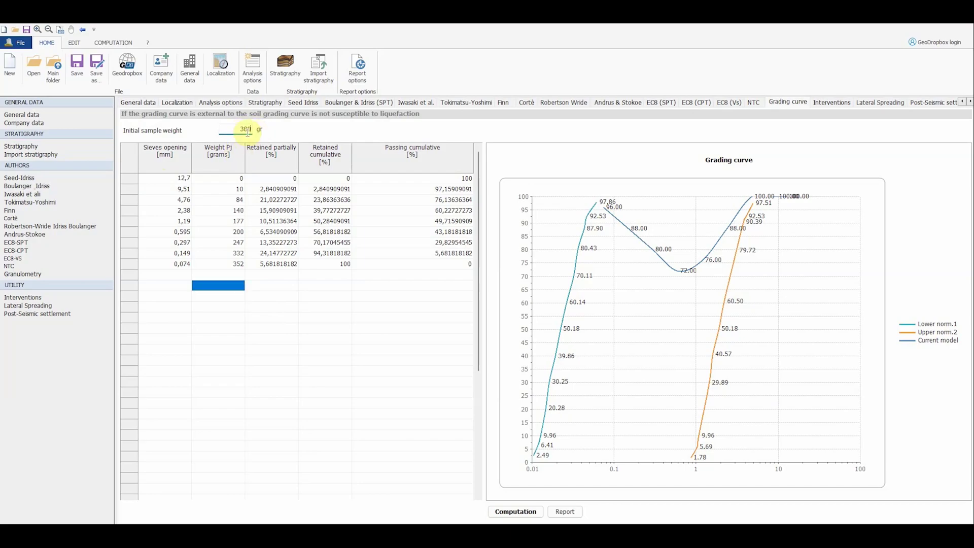
left_click(523, 512)
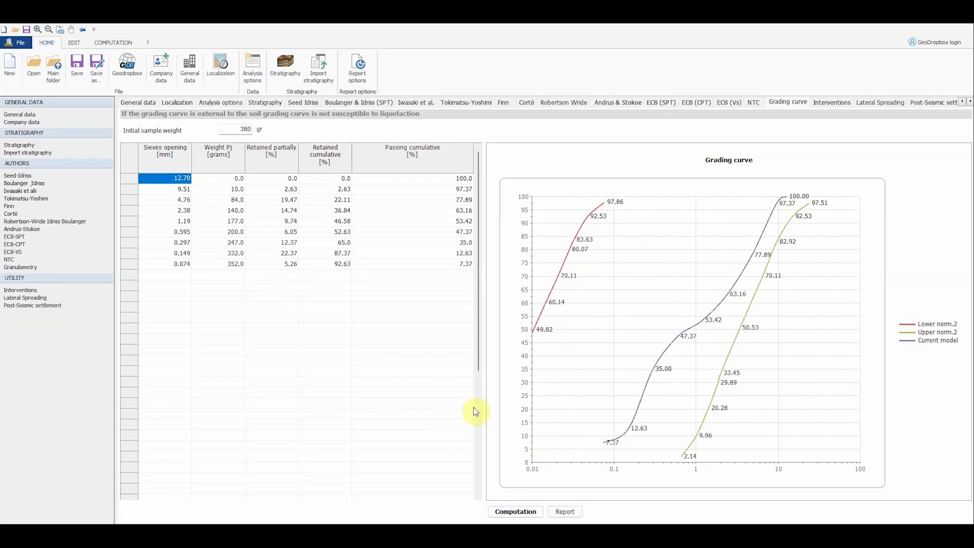
left_click(865, 104)
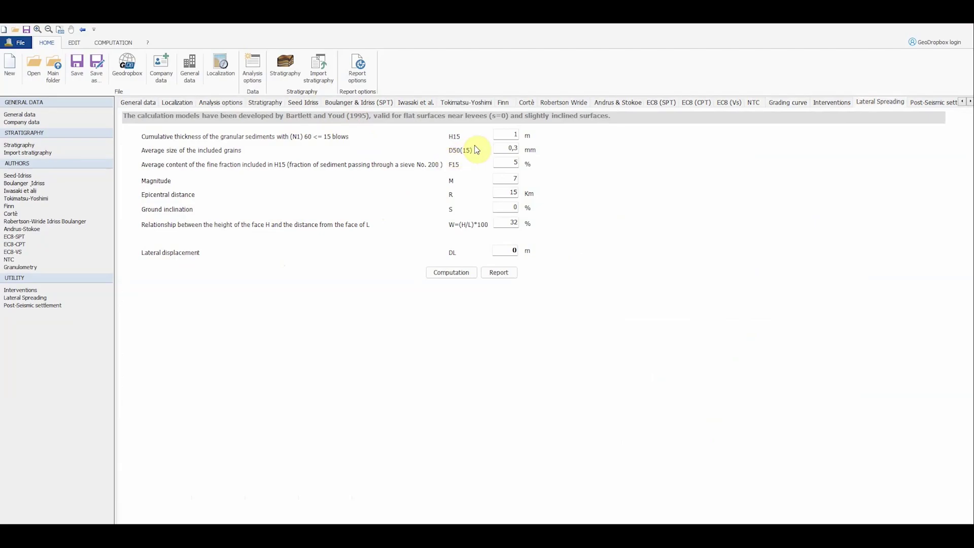
- Enter lateral spreading soil data: H15 14 m, D50 0,5 mm, F15 35%
double_click(511, 134)
type("14")
double_click(516, 146)
type("0,5")
double_click(509, 162)
type("35")
- Keep magnitude 7, set R 20 km and slope 10%, then compute displacement of 1.055 m
double_click(513, 178)
double_click(505, 193)
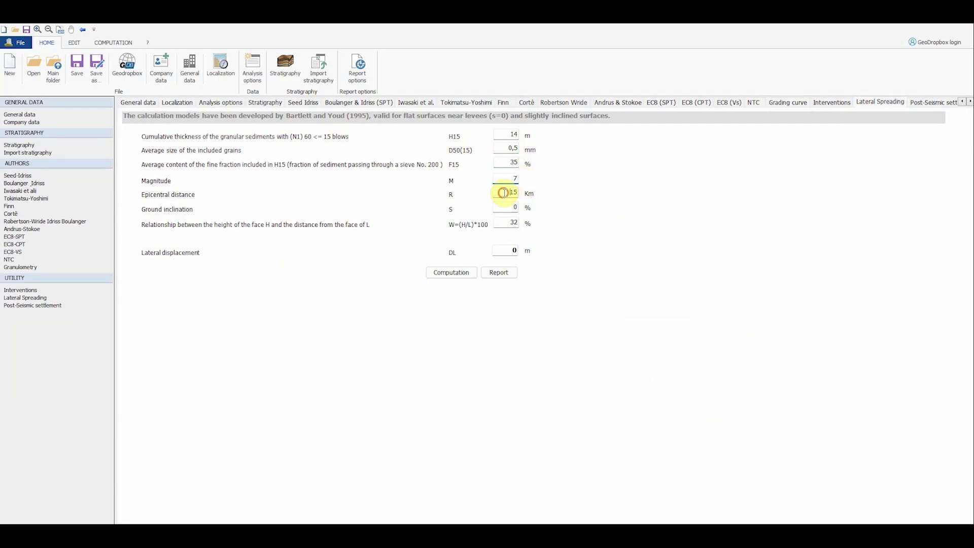
type("20")
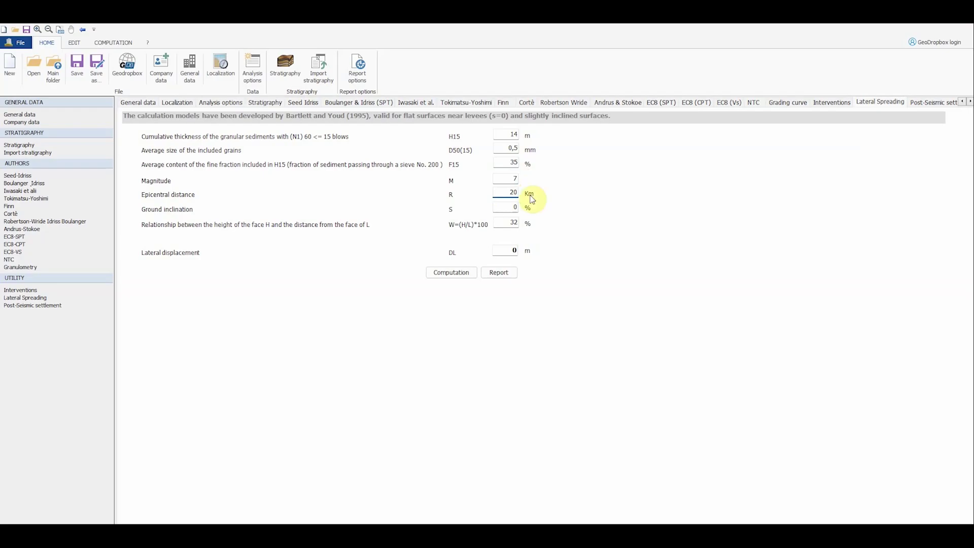
double_click(509, 207)
type("10")
double_click(507, 224)
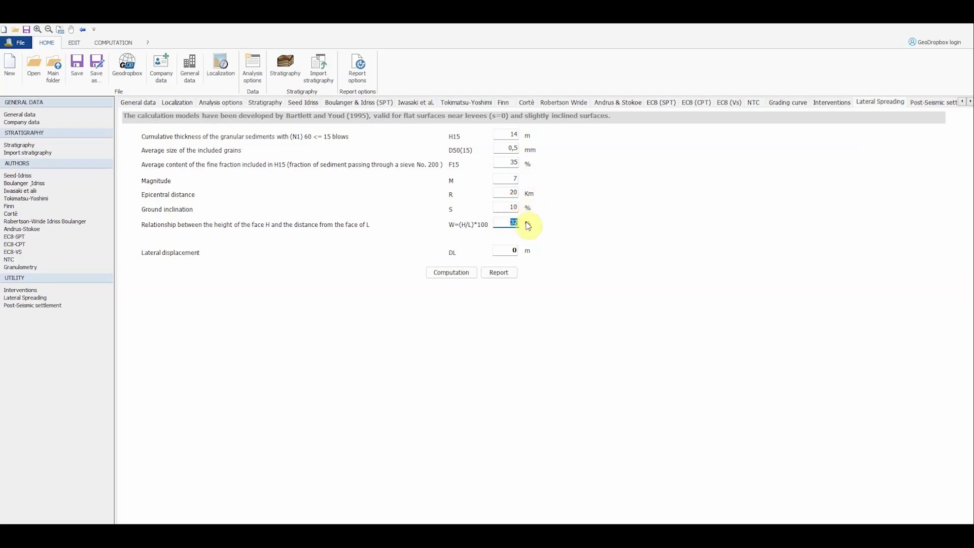
left_click(509, 221)
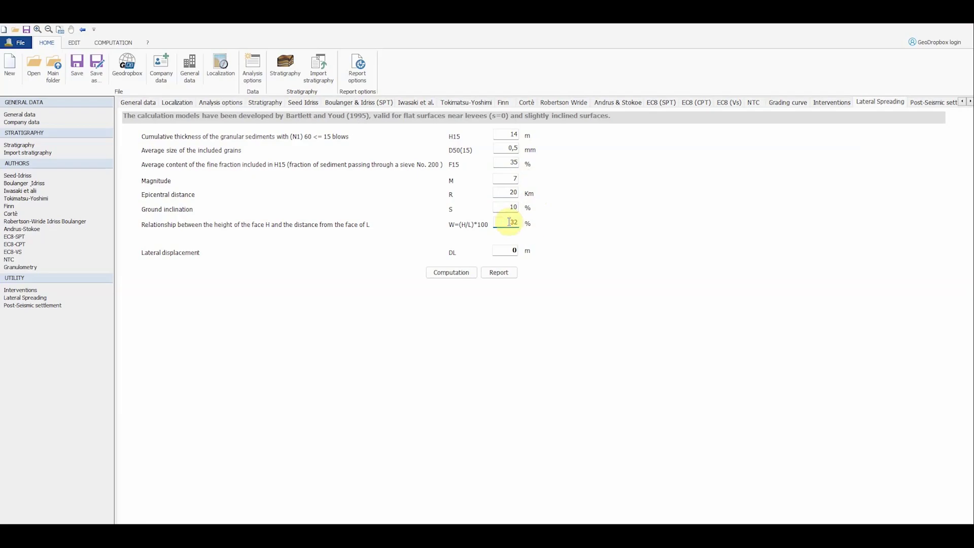
left_click(461, 273)
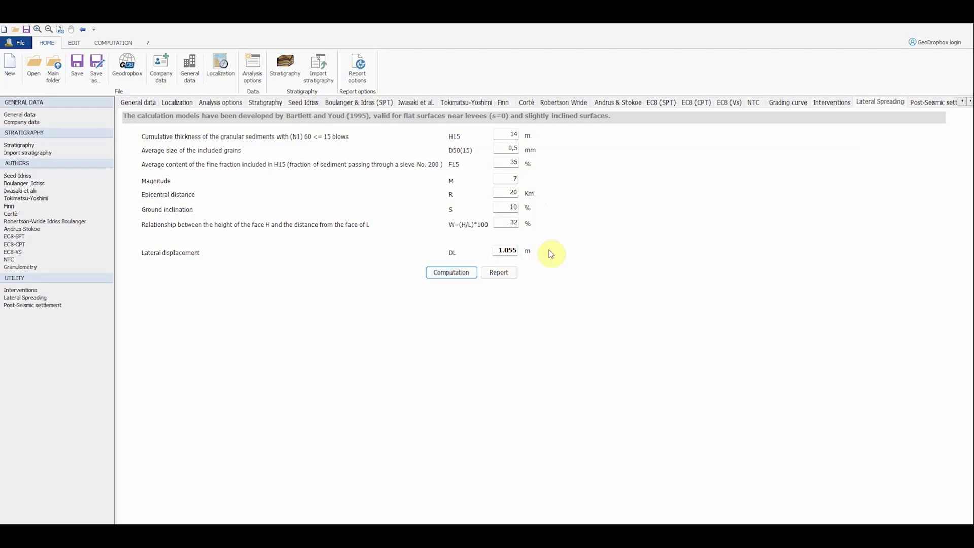
- Set layers 1, 2 and 3 to Cohesionless geotechnical behaviour
left_click(915, 103)
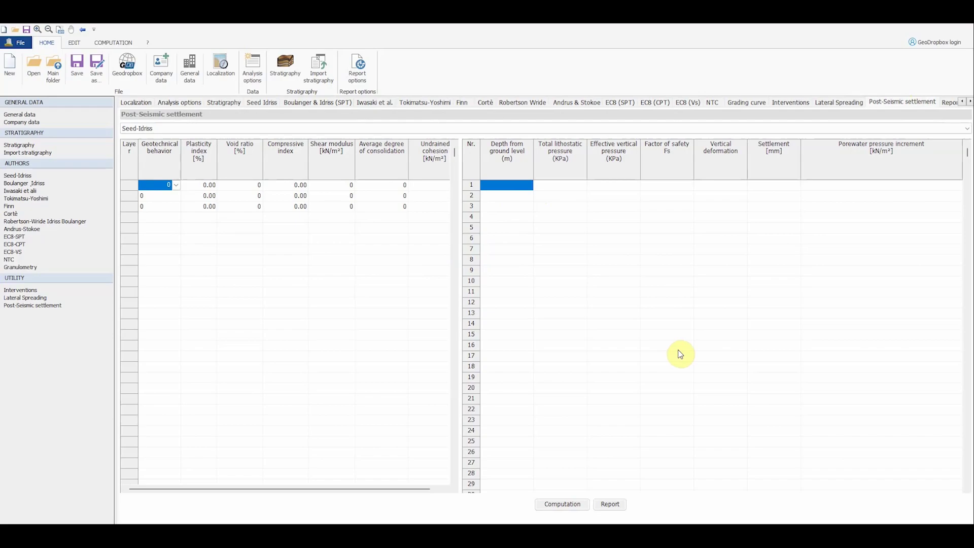
left_click(177, 186)
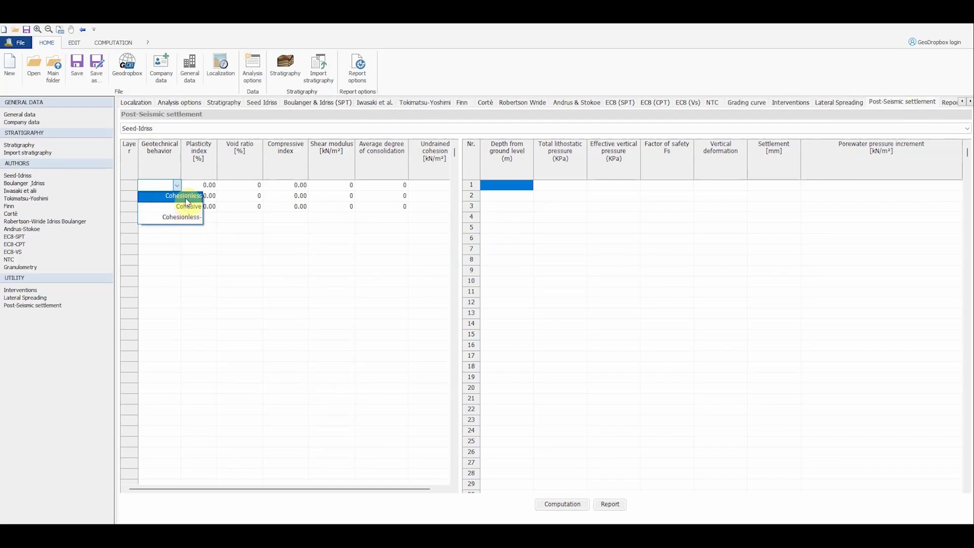
left_click(189, 196)
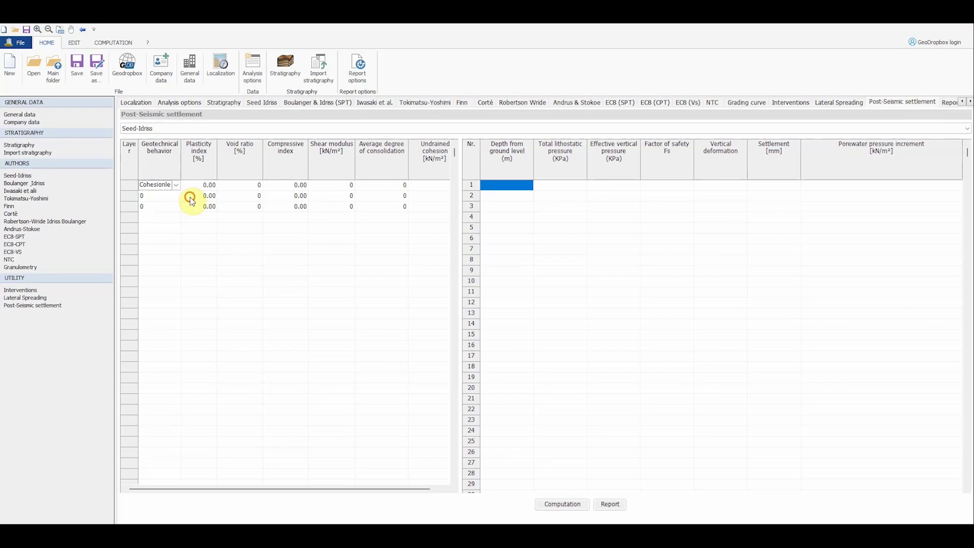
left_click(174, 196)
left_click(176, 196)
left_click(175, 205)
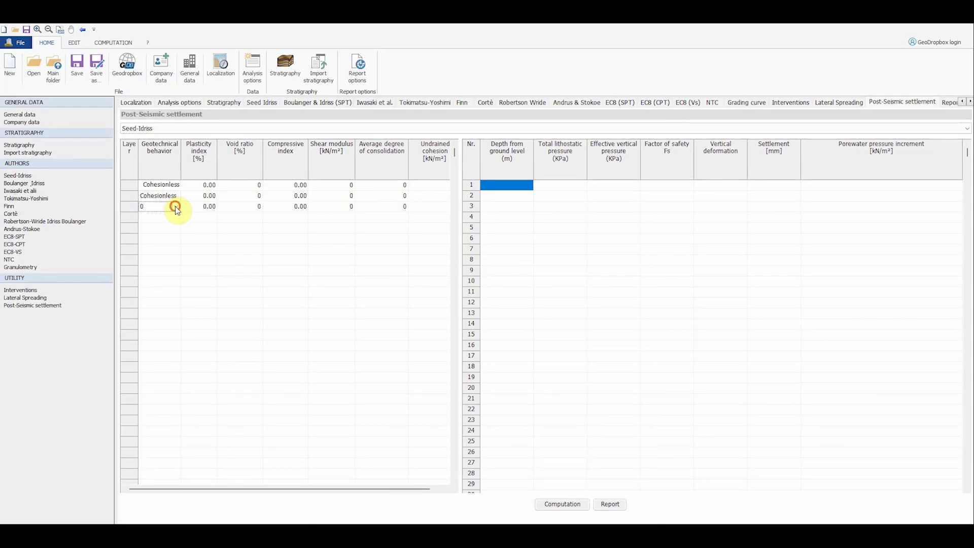
left_click(176, 205)
left_click(176, 217)
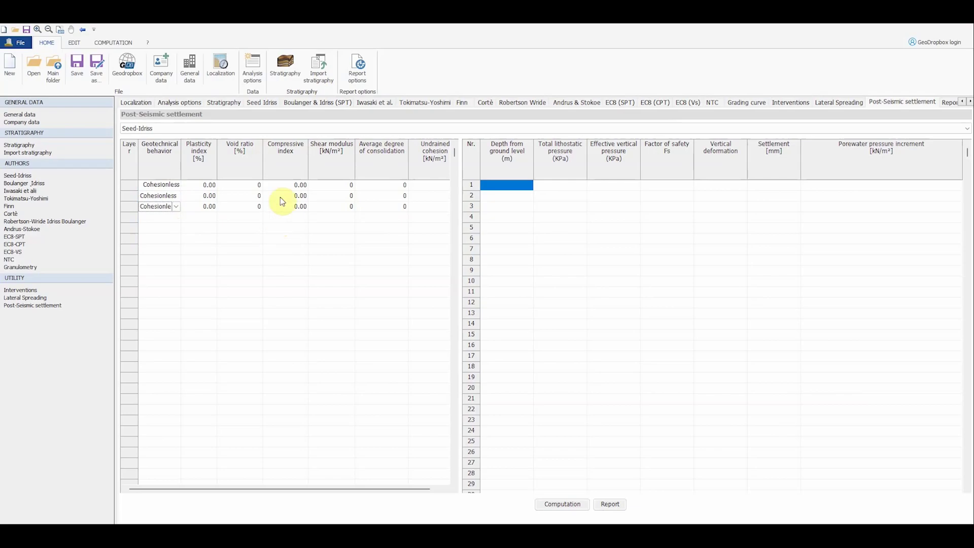
- Enter compressive indices 0.12, 0.10 and 0.08 for the three layers
left_click(287, 186)
type("0.12")
key("Return")
type("0.10")
type("0")
type(".08")
- Enter shear moduli 10000, 20000 and 30000 kN/m² for the three layers
left_click(344, 186)
type("10000")
left_click(349, 196)
type("20000")
key("Return")
type("30000")
- Set the average degree of consolidation to 0.5 for all three layers
left_click(356, 186)
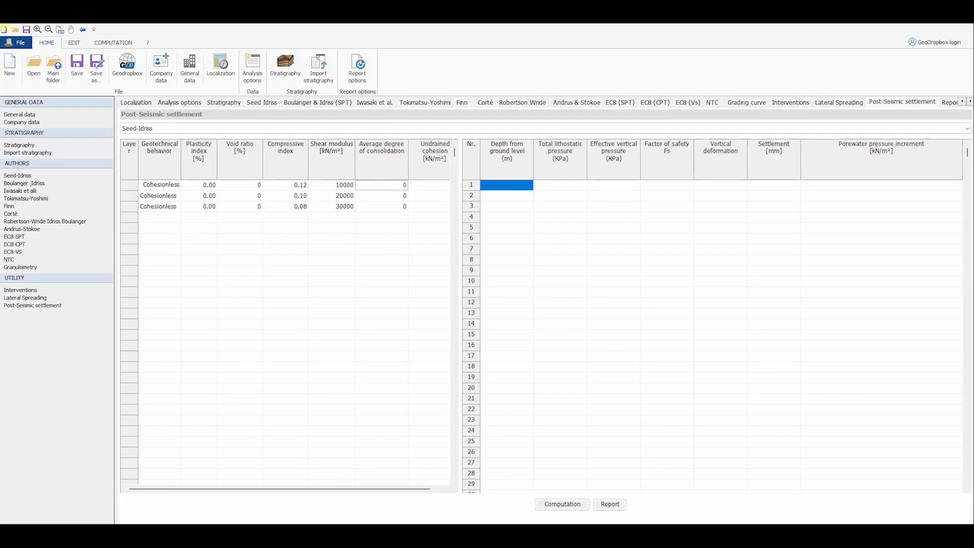
type("0.5")
key("Return")
type("0.5")
key("Return")
type("0.5")
left_click(363, 258)
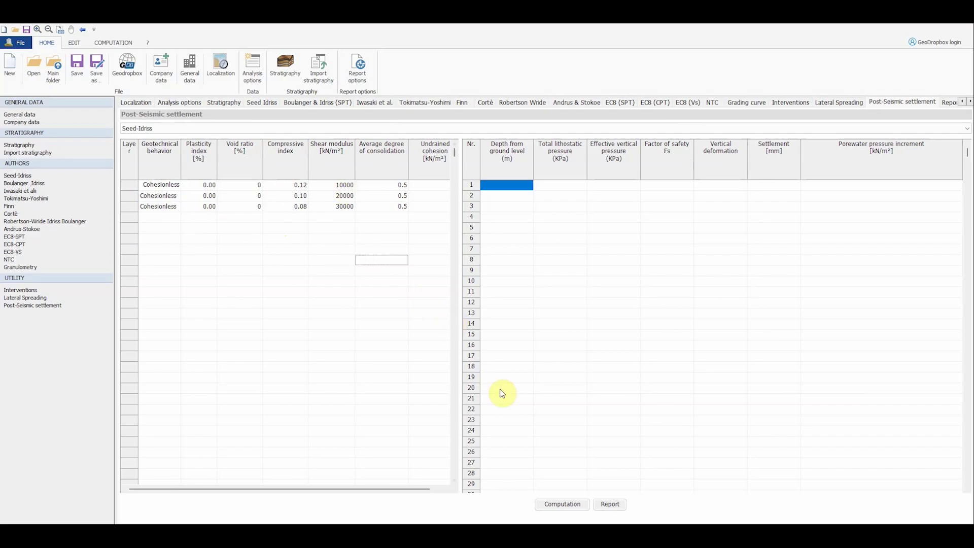
- Compute the post-seismic settlement, giving 21.981 cm total with per-depth rows from 1.20 m
left_click(555, 505)
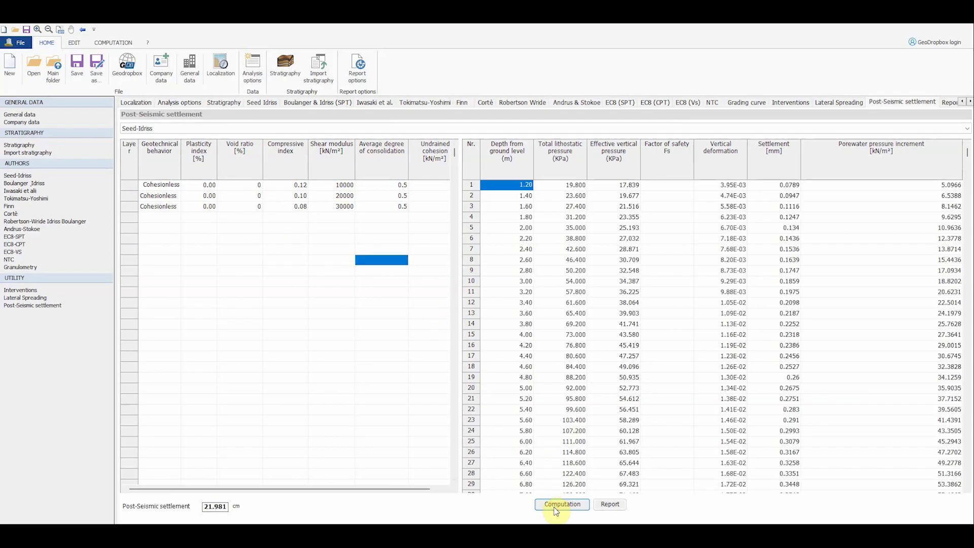